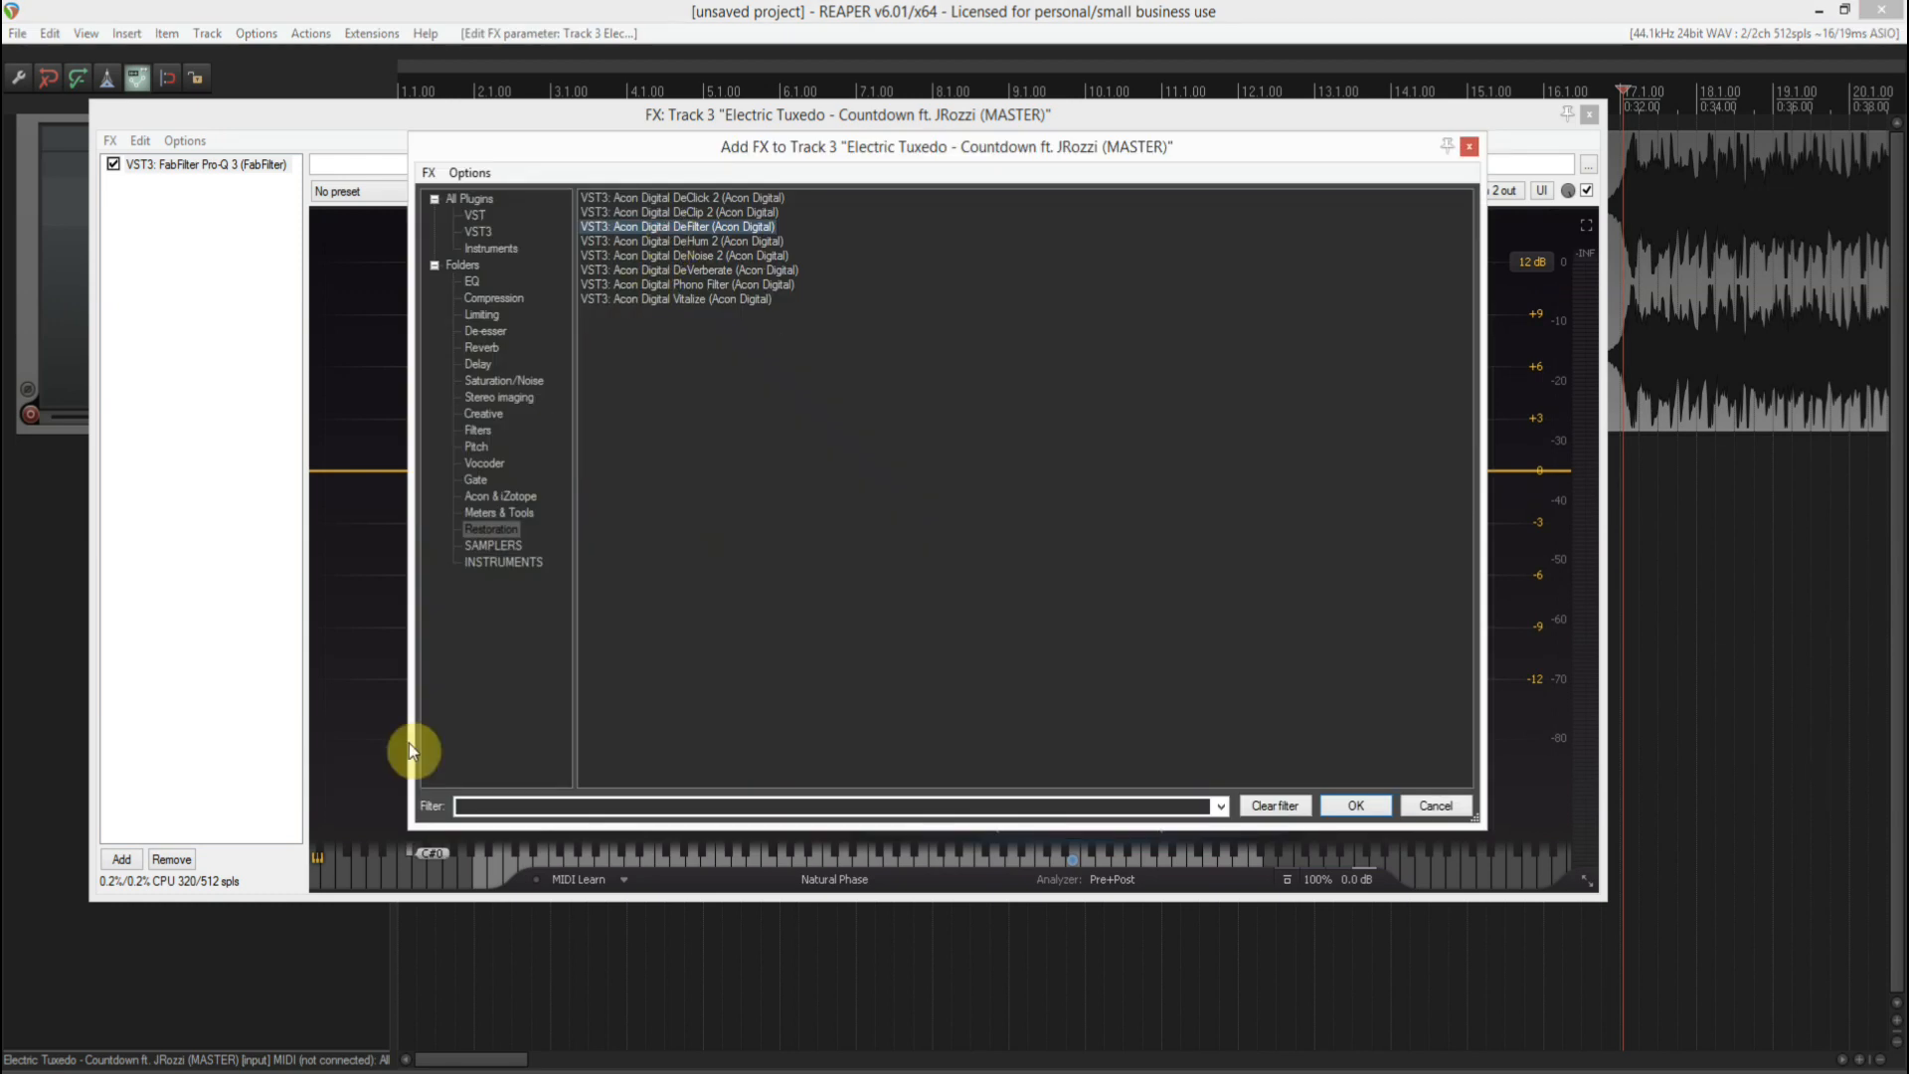
- Add Acon Digital DeFilter to track 3's effects chain and bypass it
{"action": "key", "text": "Return"}
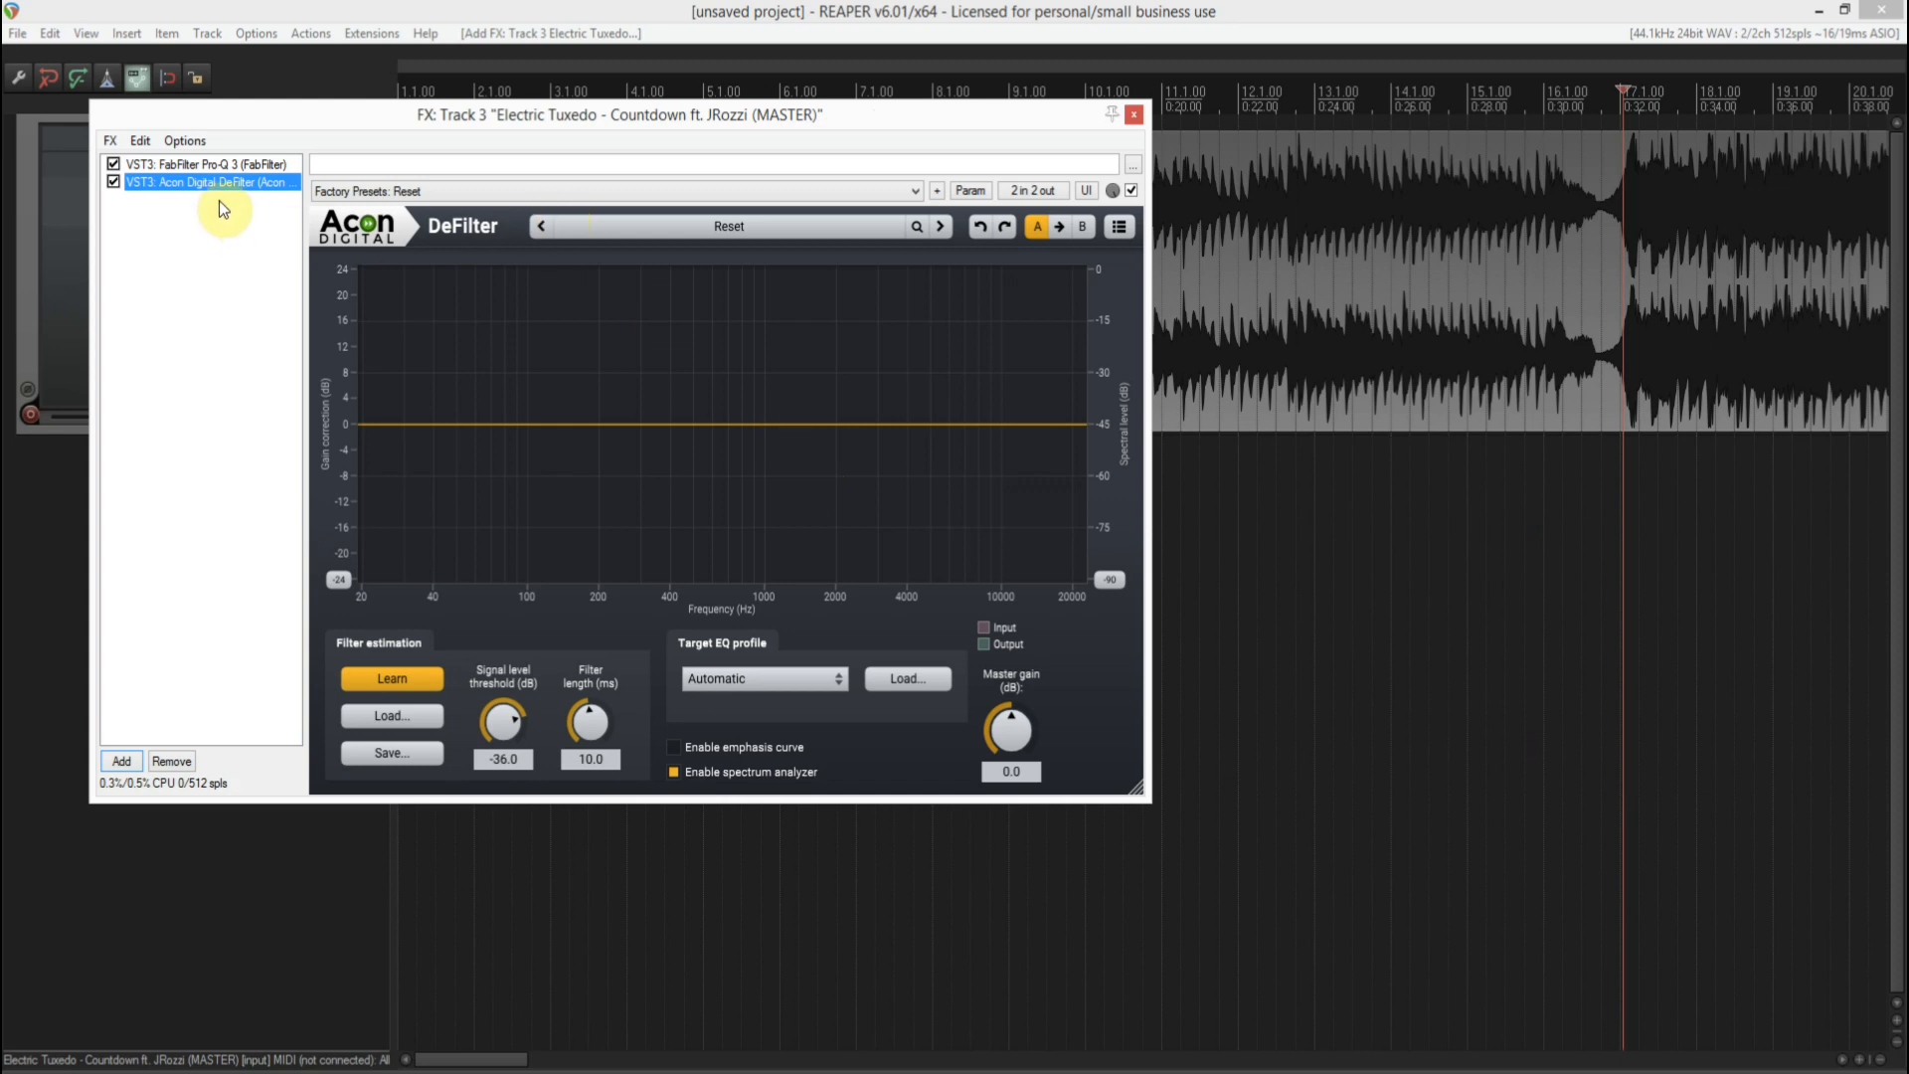
{"action": "left_click", "coordinate": [115, 183]}
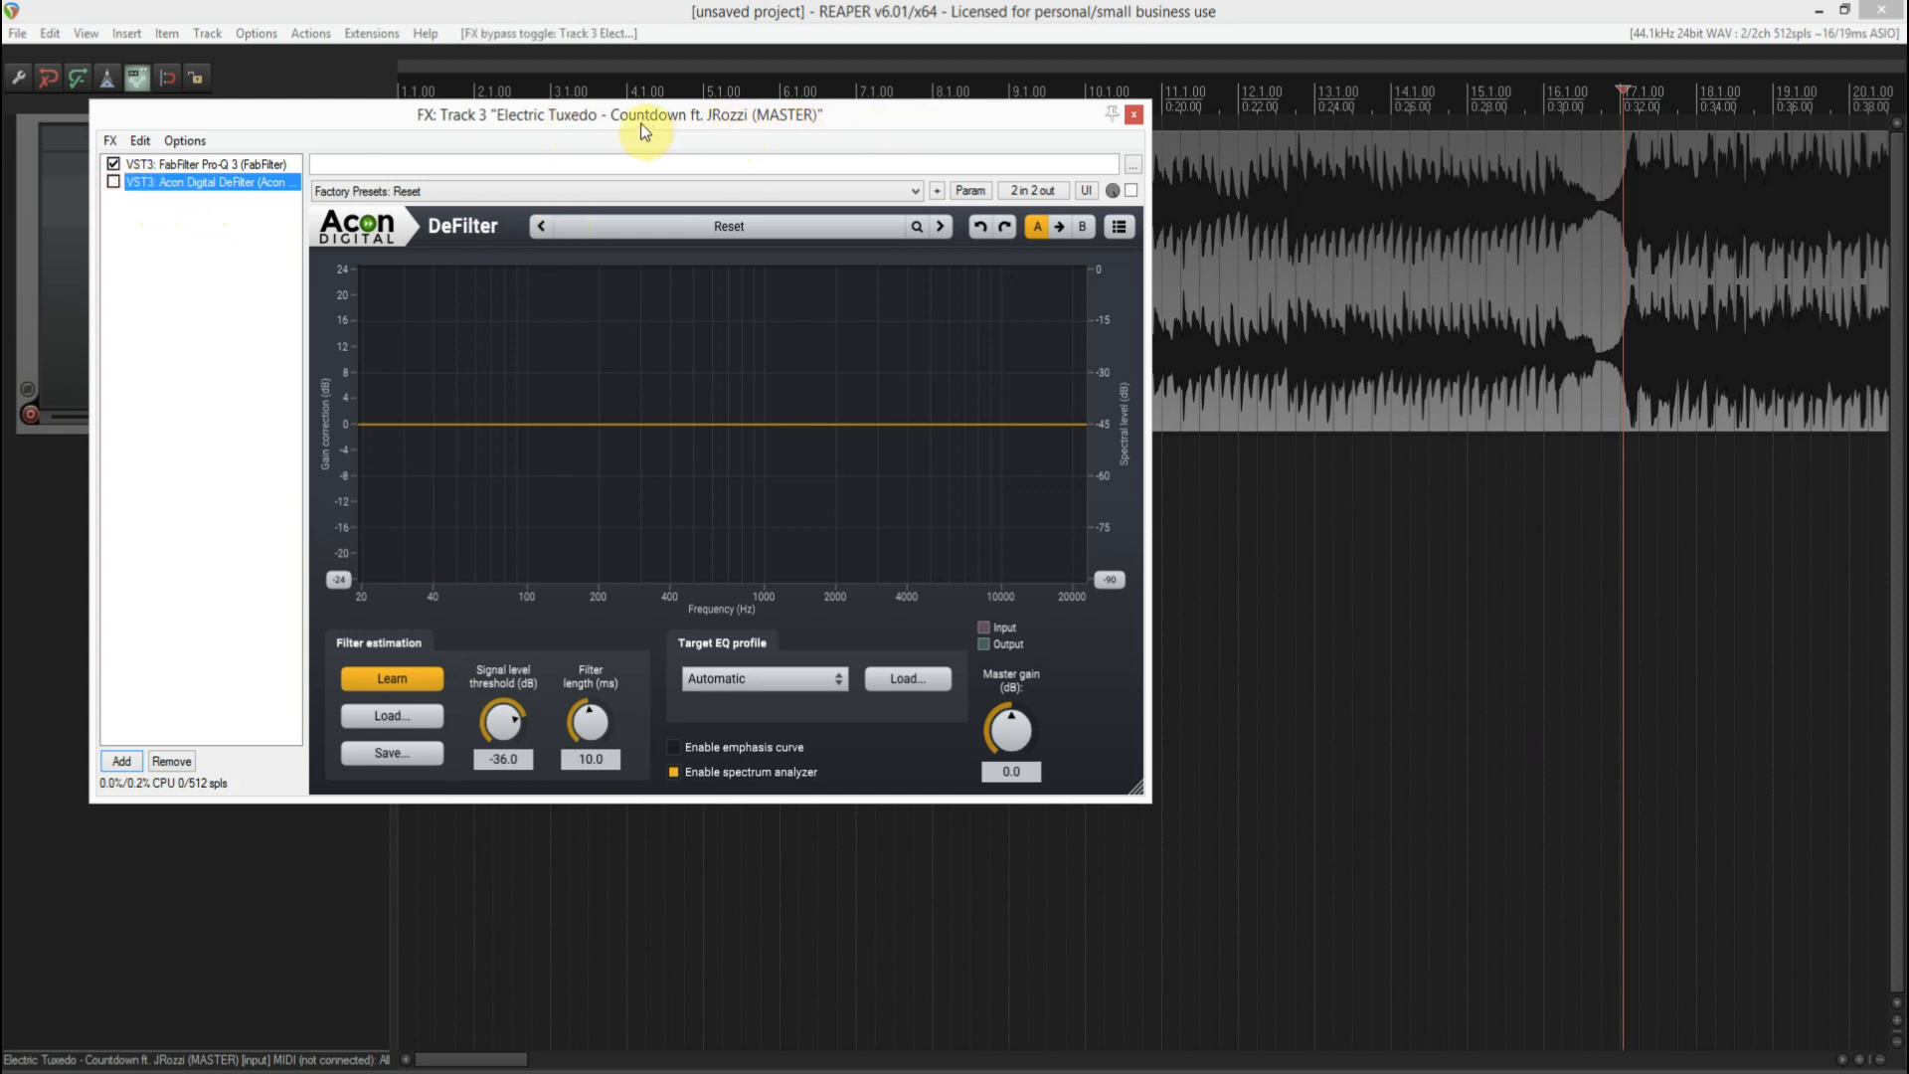
{"action": "left_click_drag", "start_coordinate": [786, 118], "coordinate": [1113, 230]}
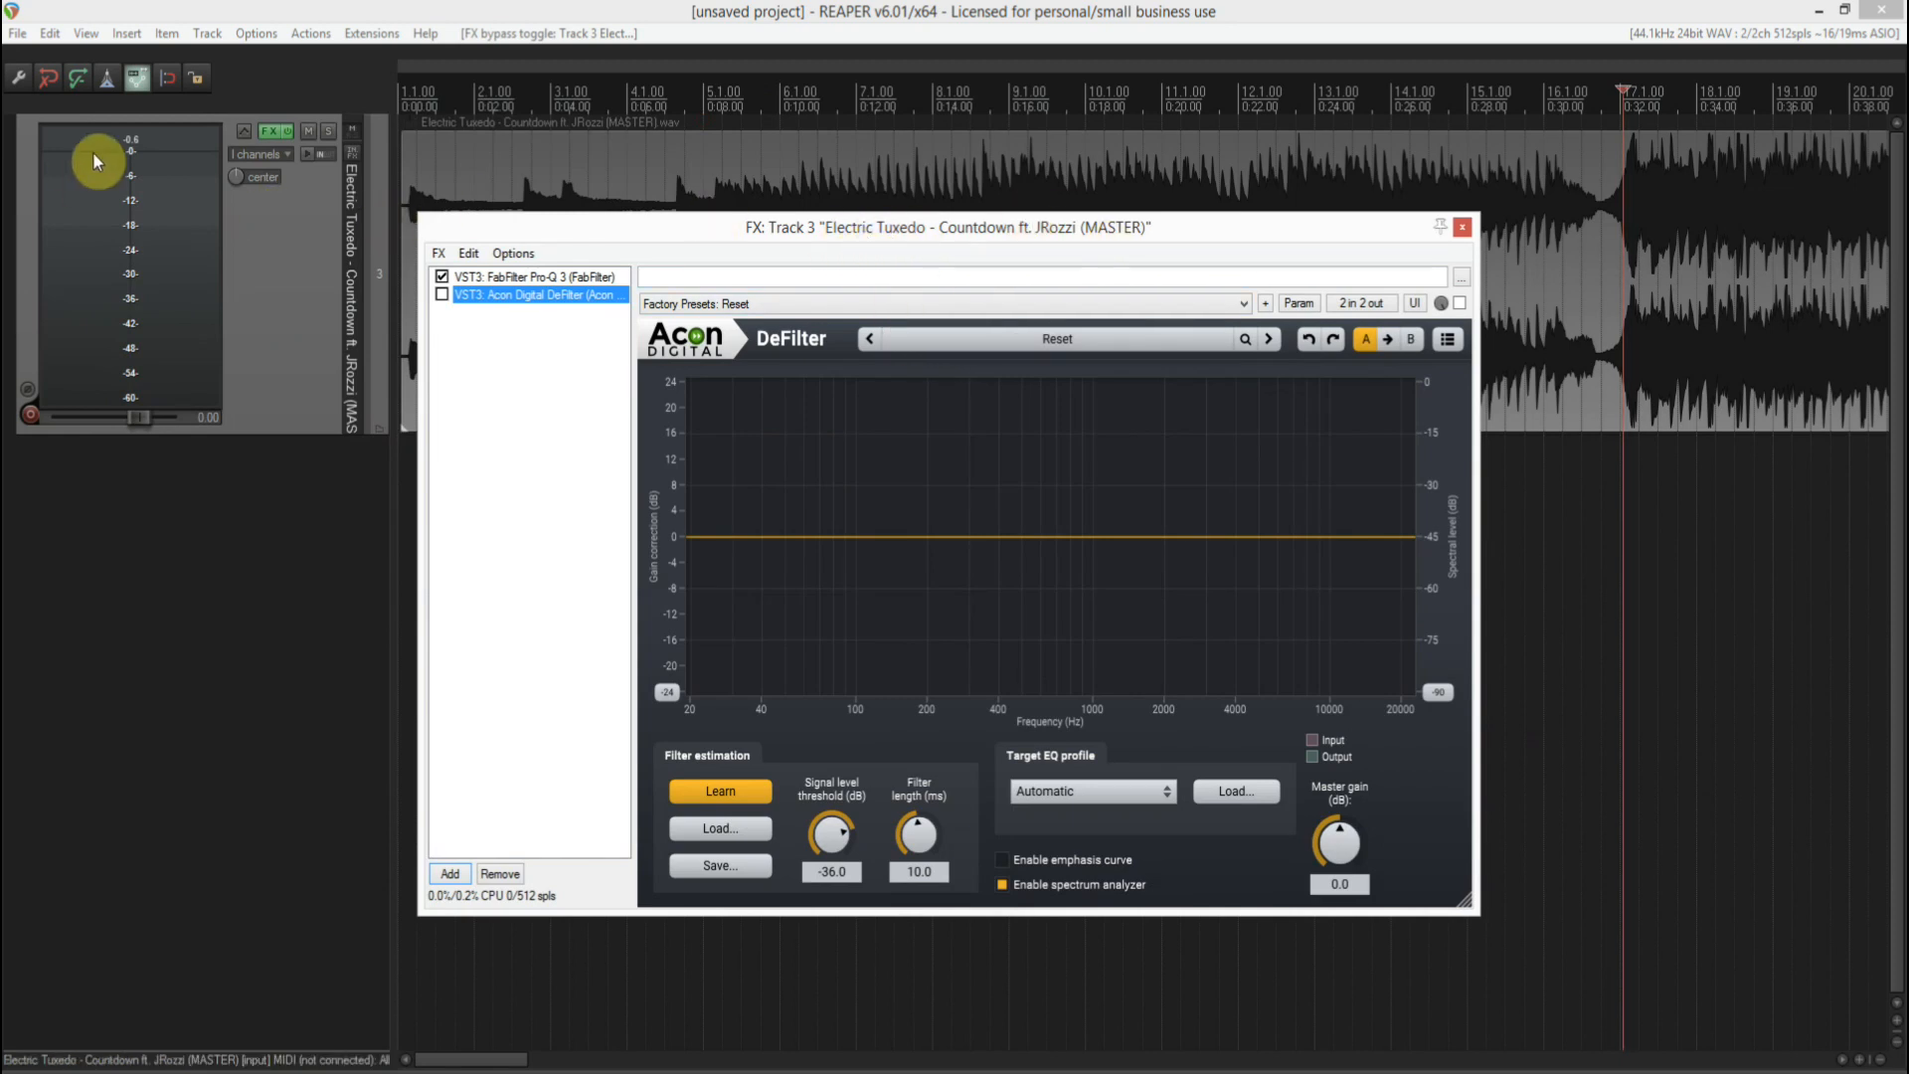
{"action": "left_click_drag", "start_coordinate": [411, 124], "coordinate": [407, 179]}
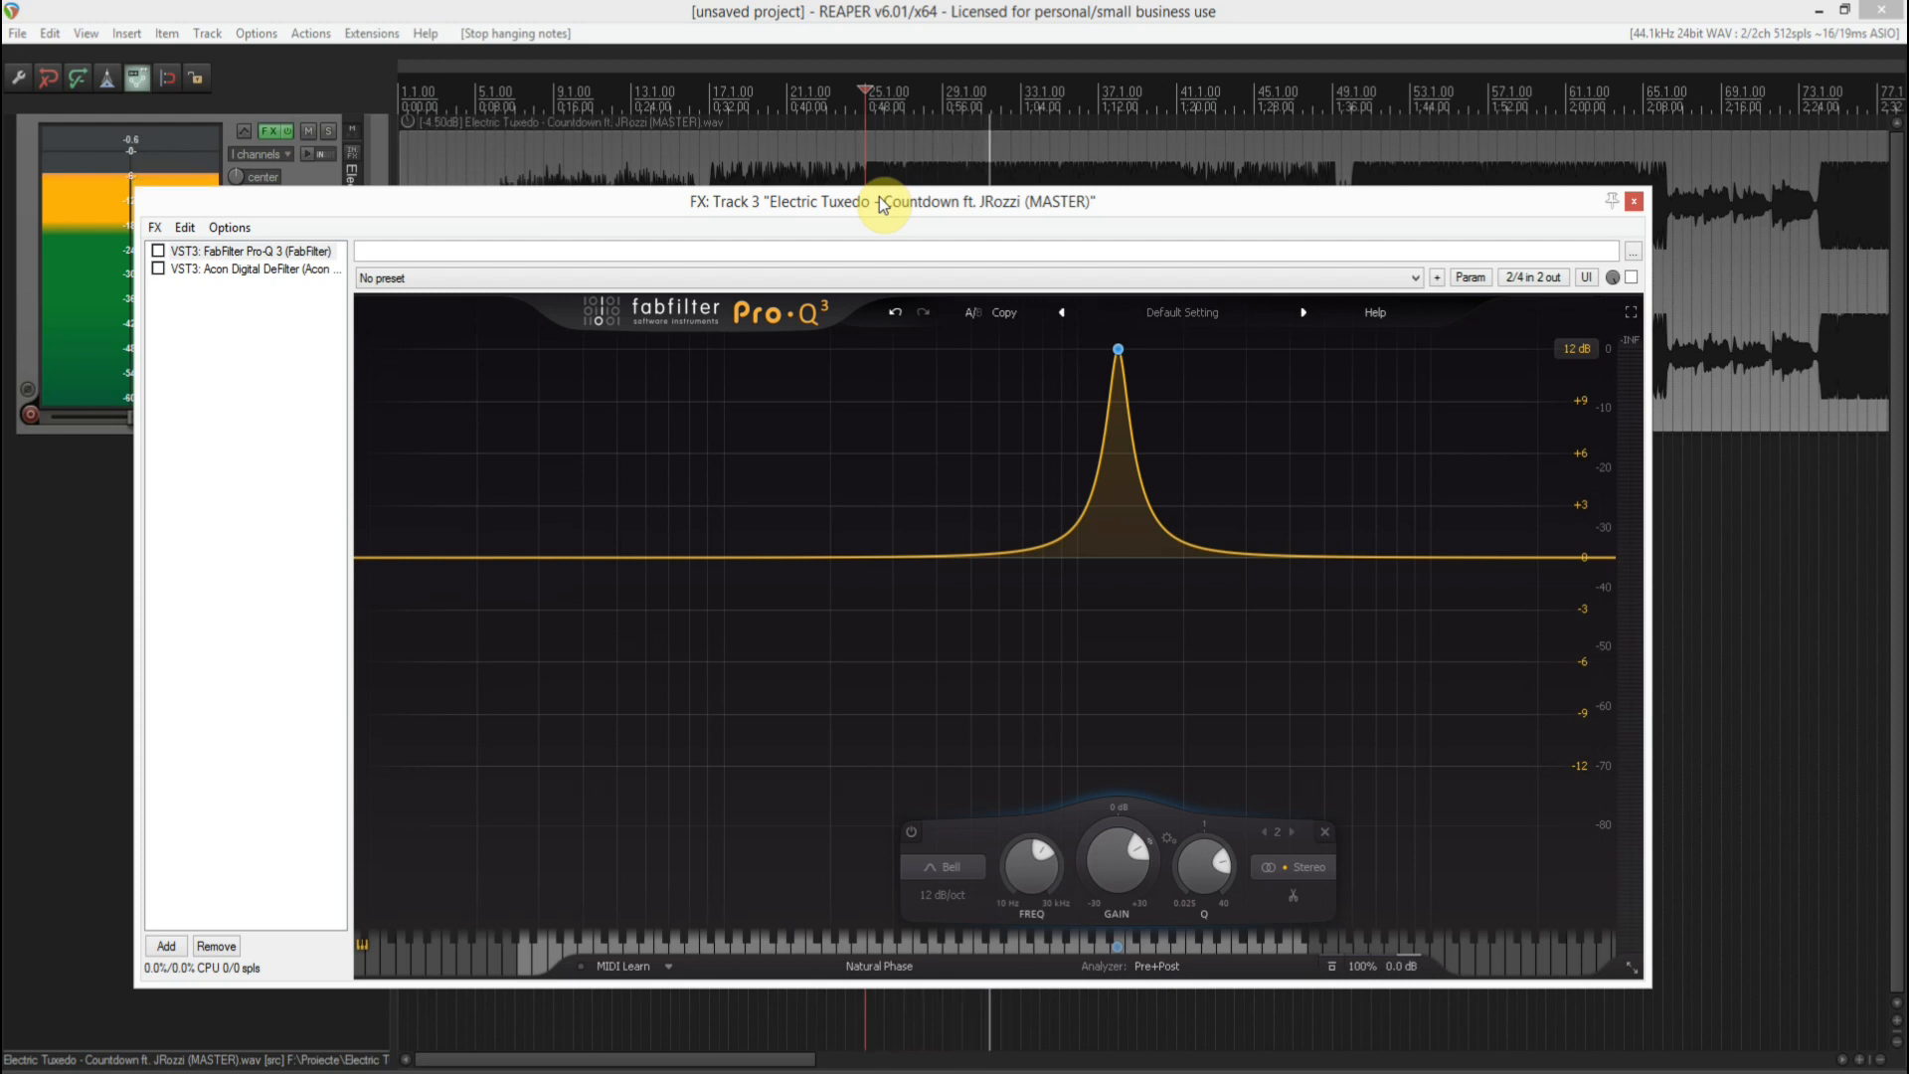
- Enable the FabFilter Pro-Q 3 boost on the track and audition the boosted sound
{"action": "key", "text": "space"}
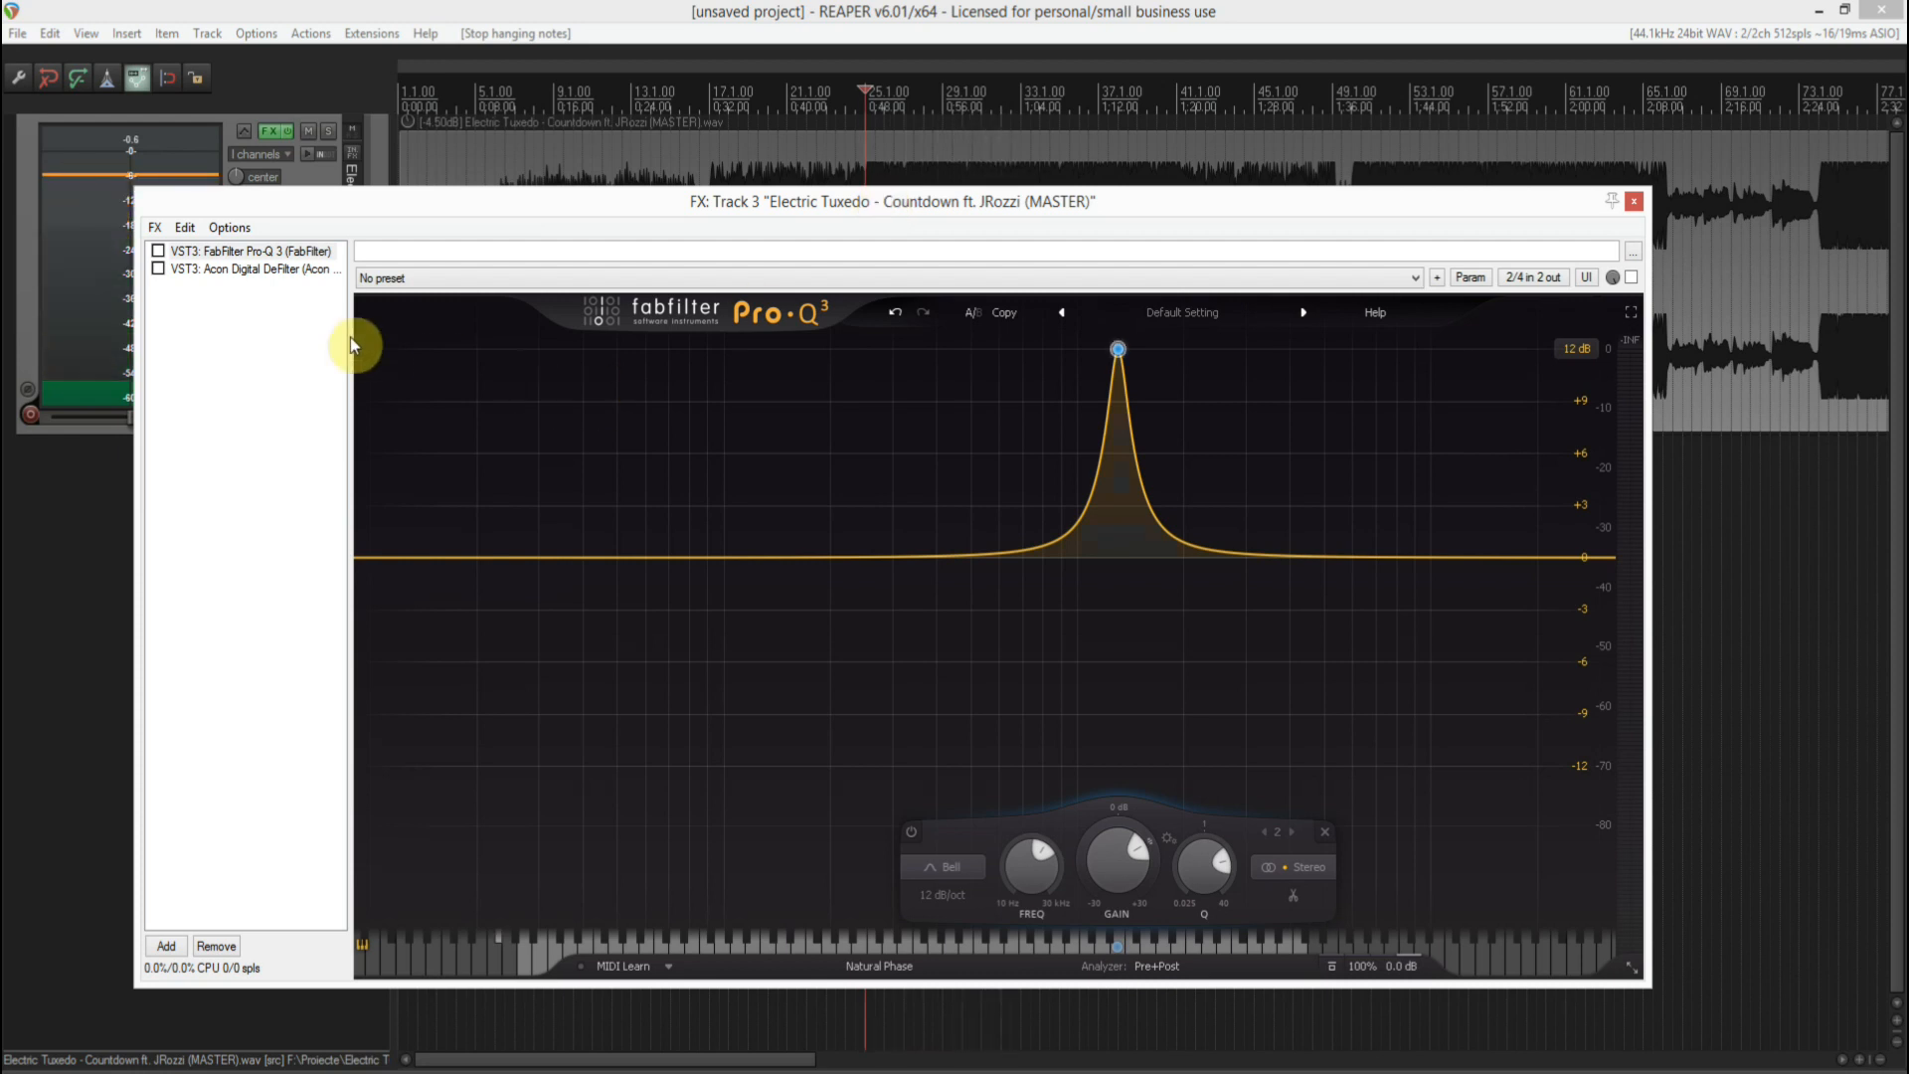
{"action": "left_click", "coordinate": [158, 252]}
{"action": "mouse_move", "coordinate": [1127, 350]}
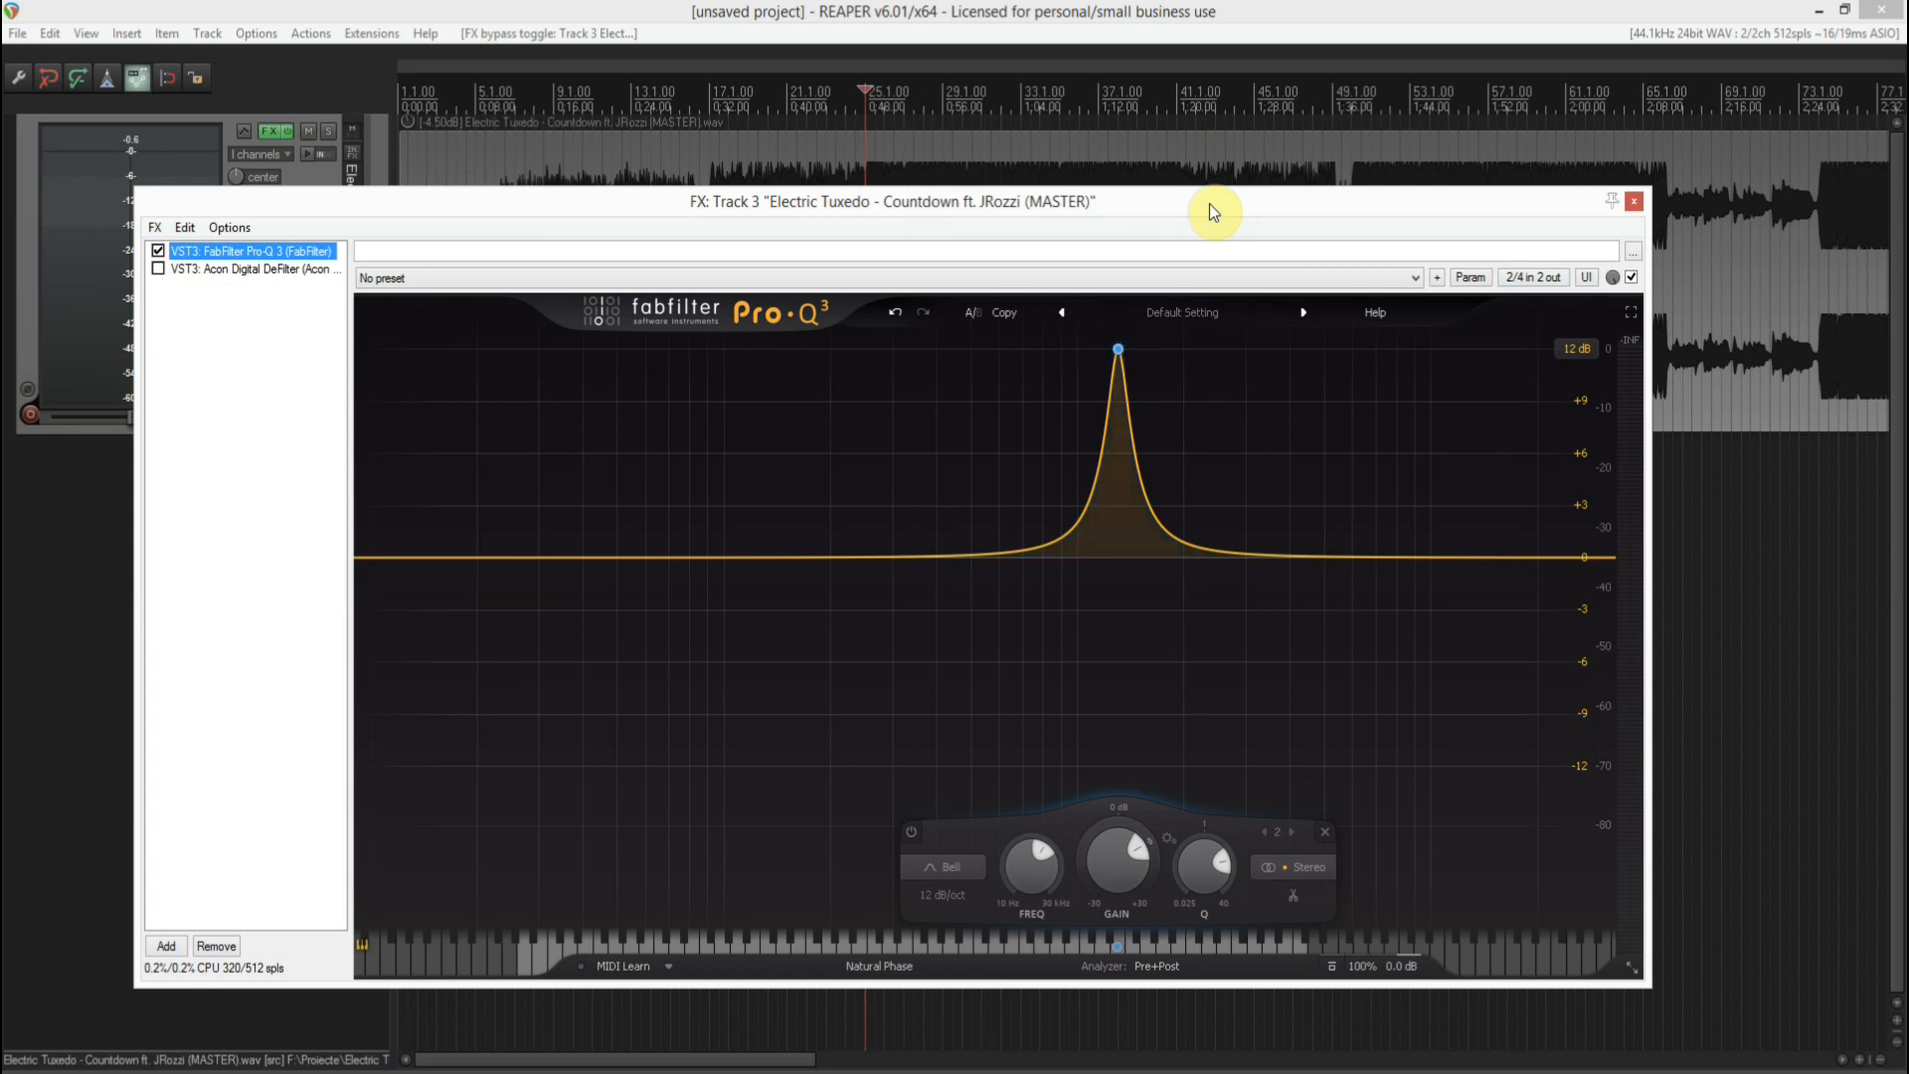
{"action": "key", "text": "space"}
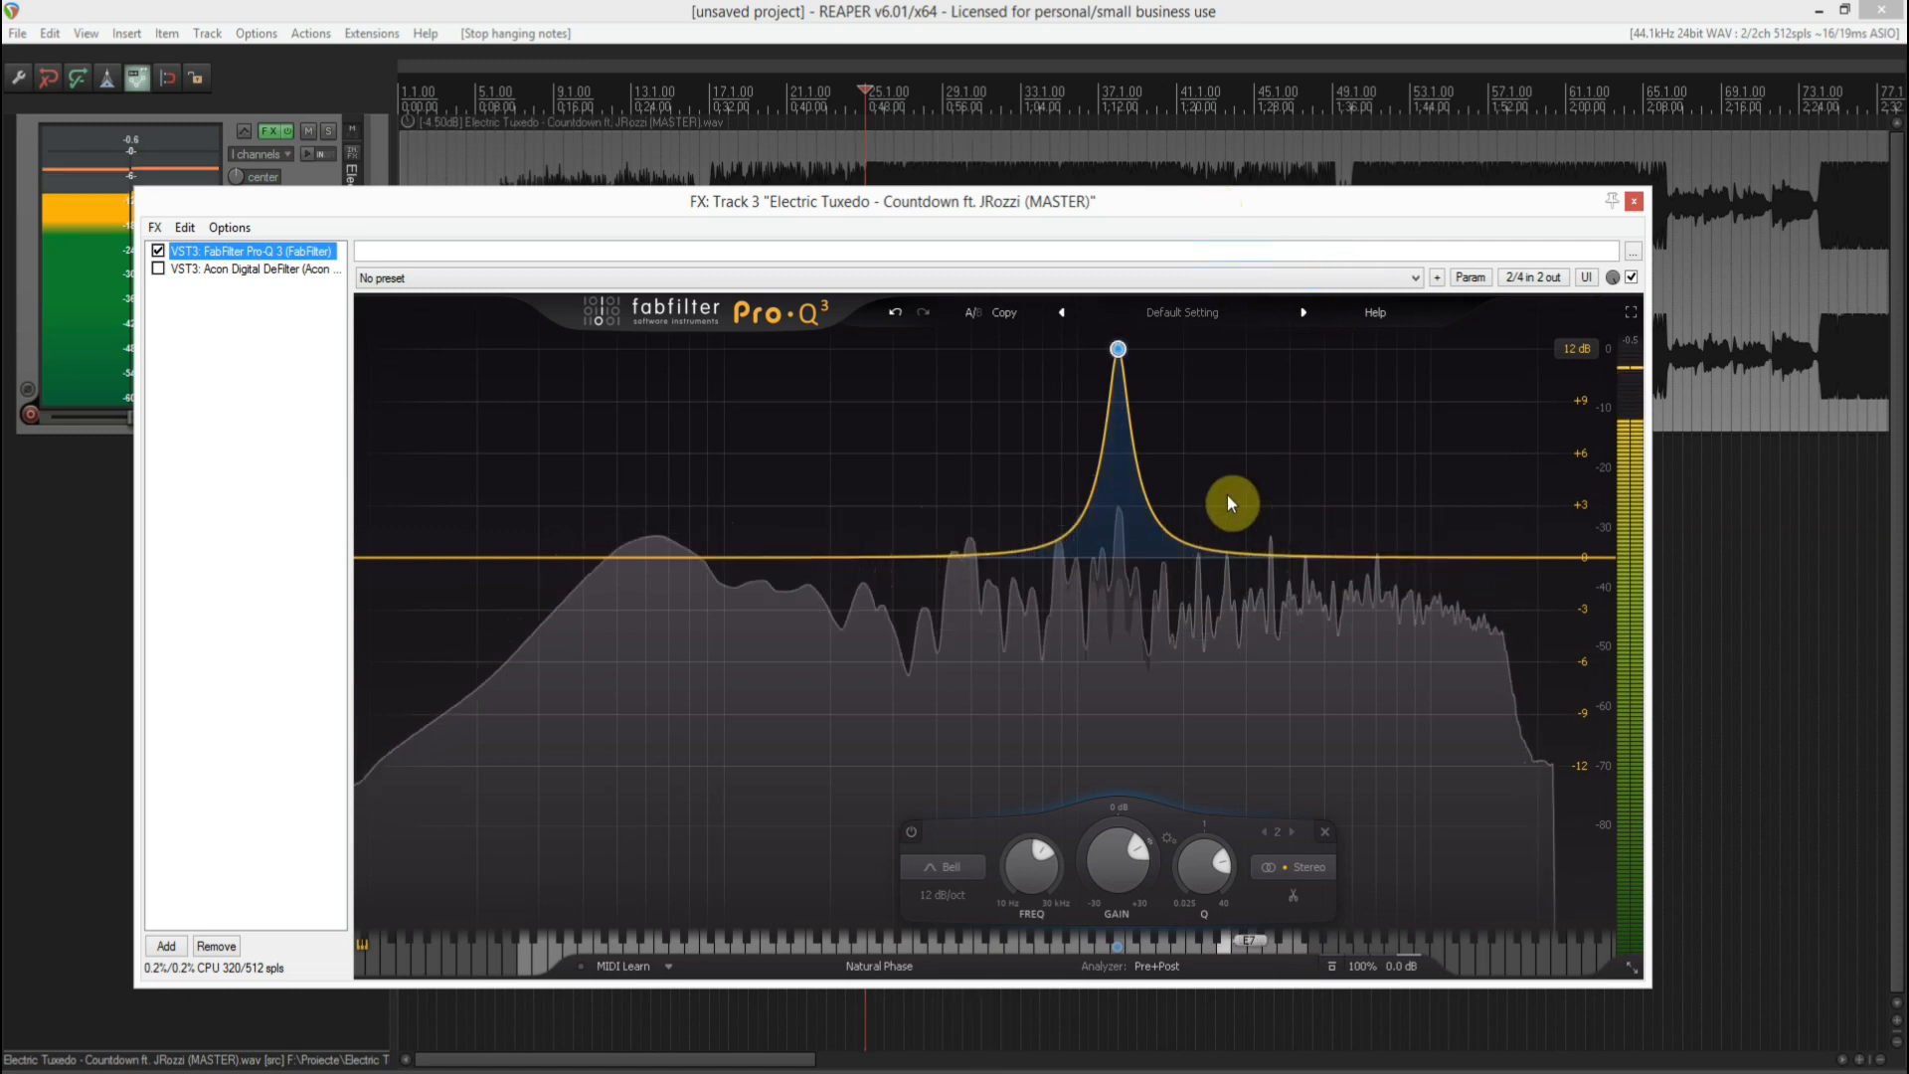
{"action": "key", "text": "space"}
- Enable DeFilter with the Music target EQ profile and play the track so it learns a correction curve
{"action": "left_click", "coordinate": [268, 274]}
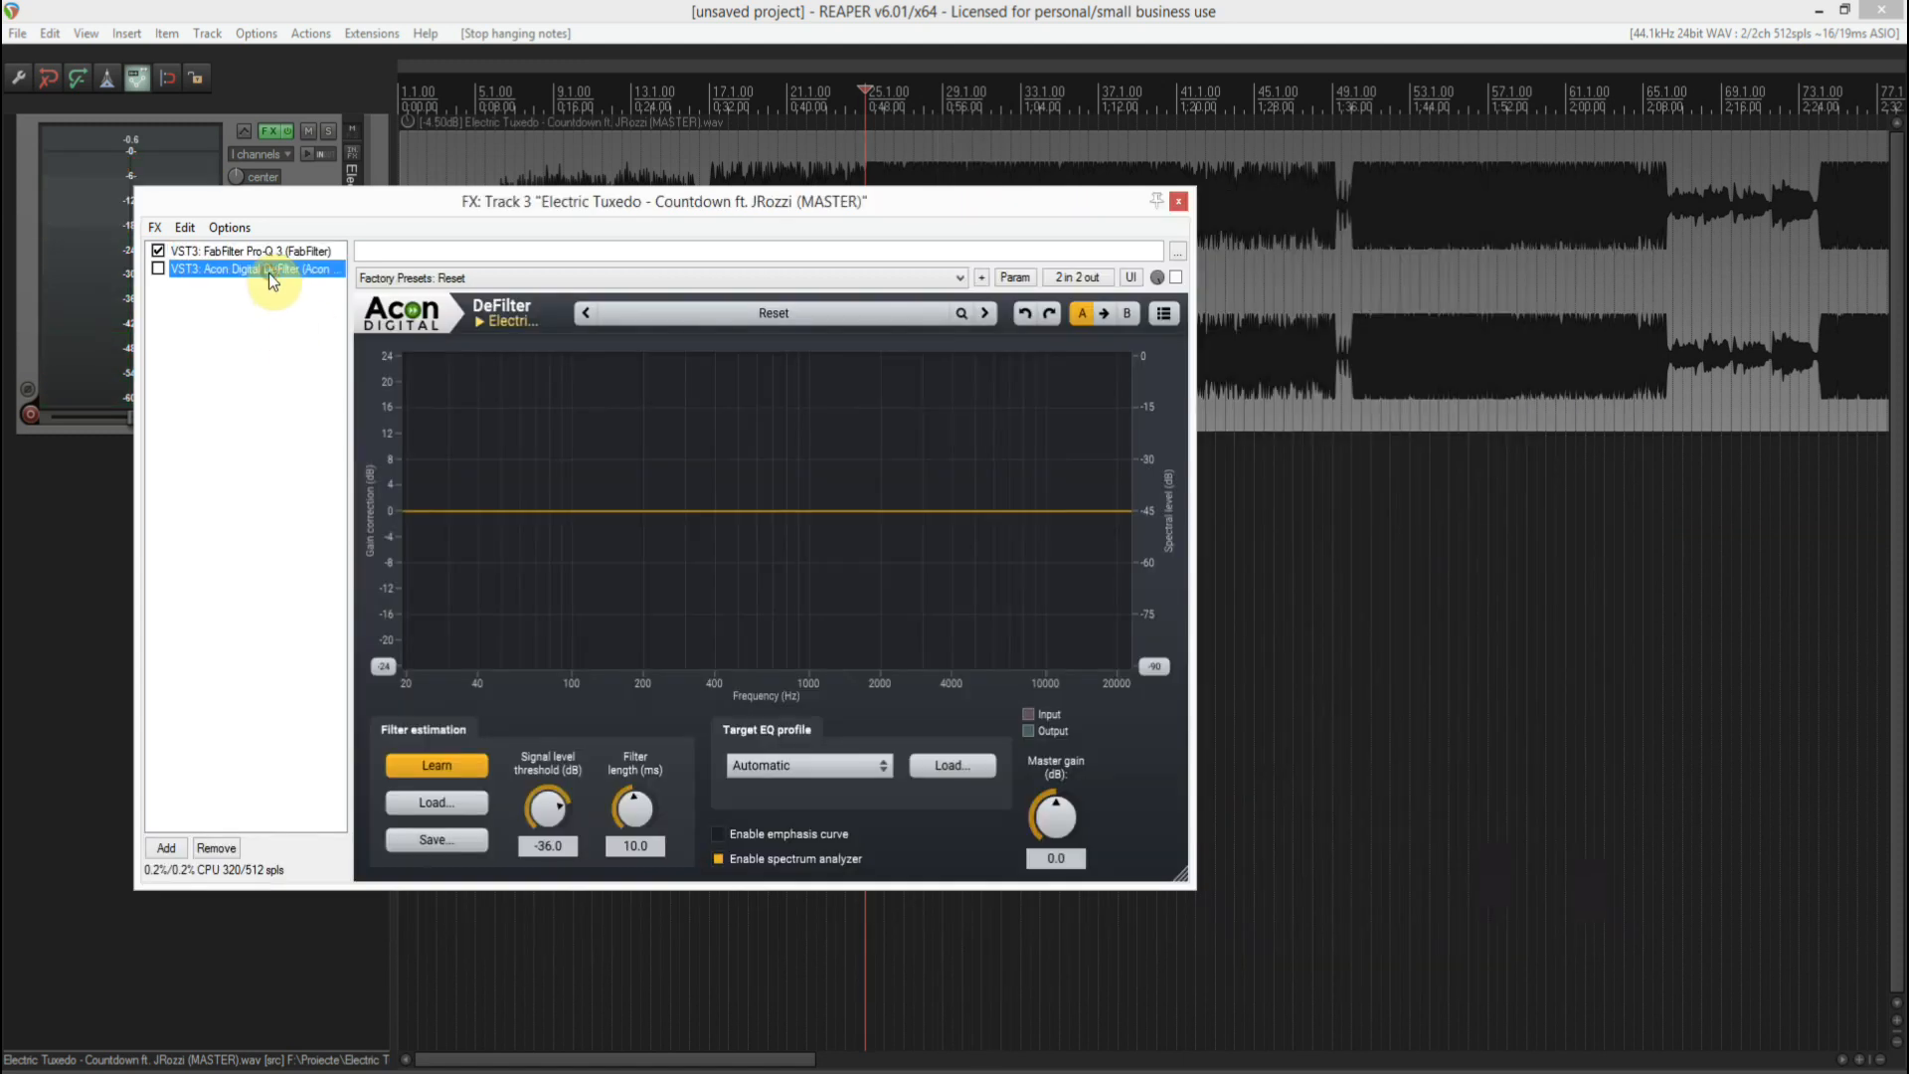
{"action": "left_click", "coordinate": [159, 270]}
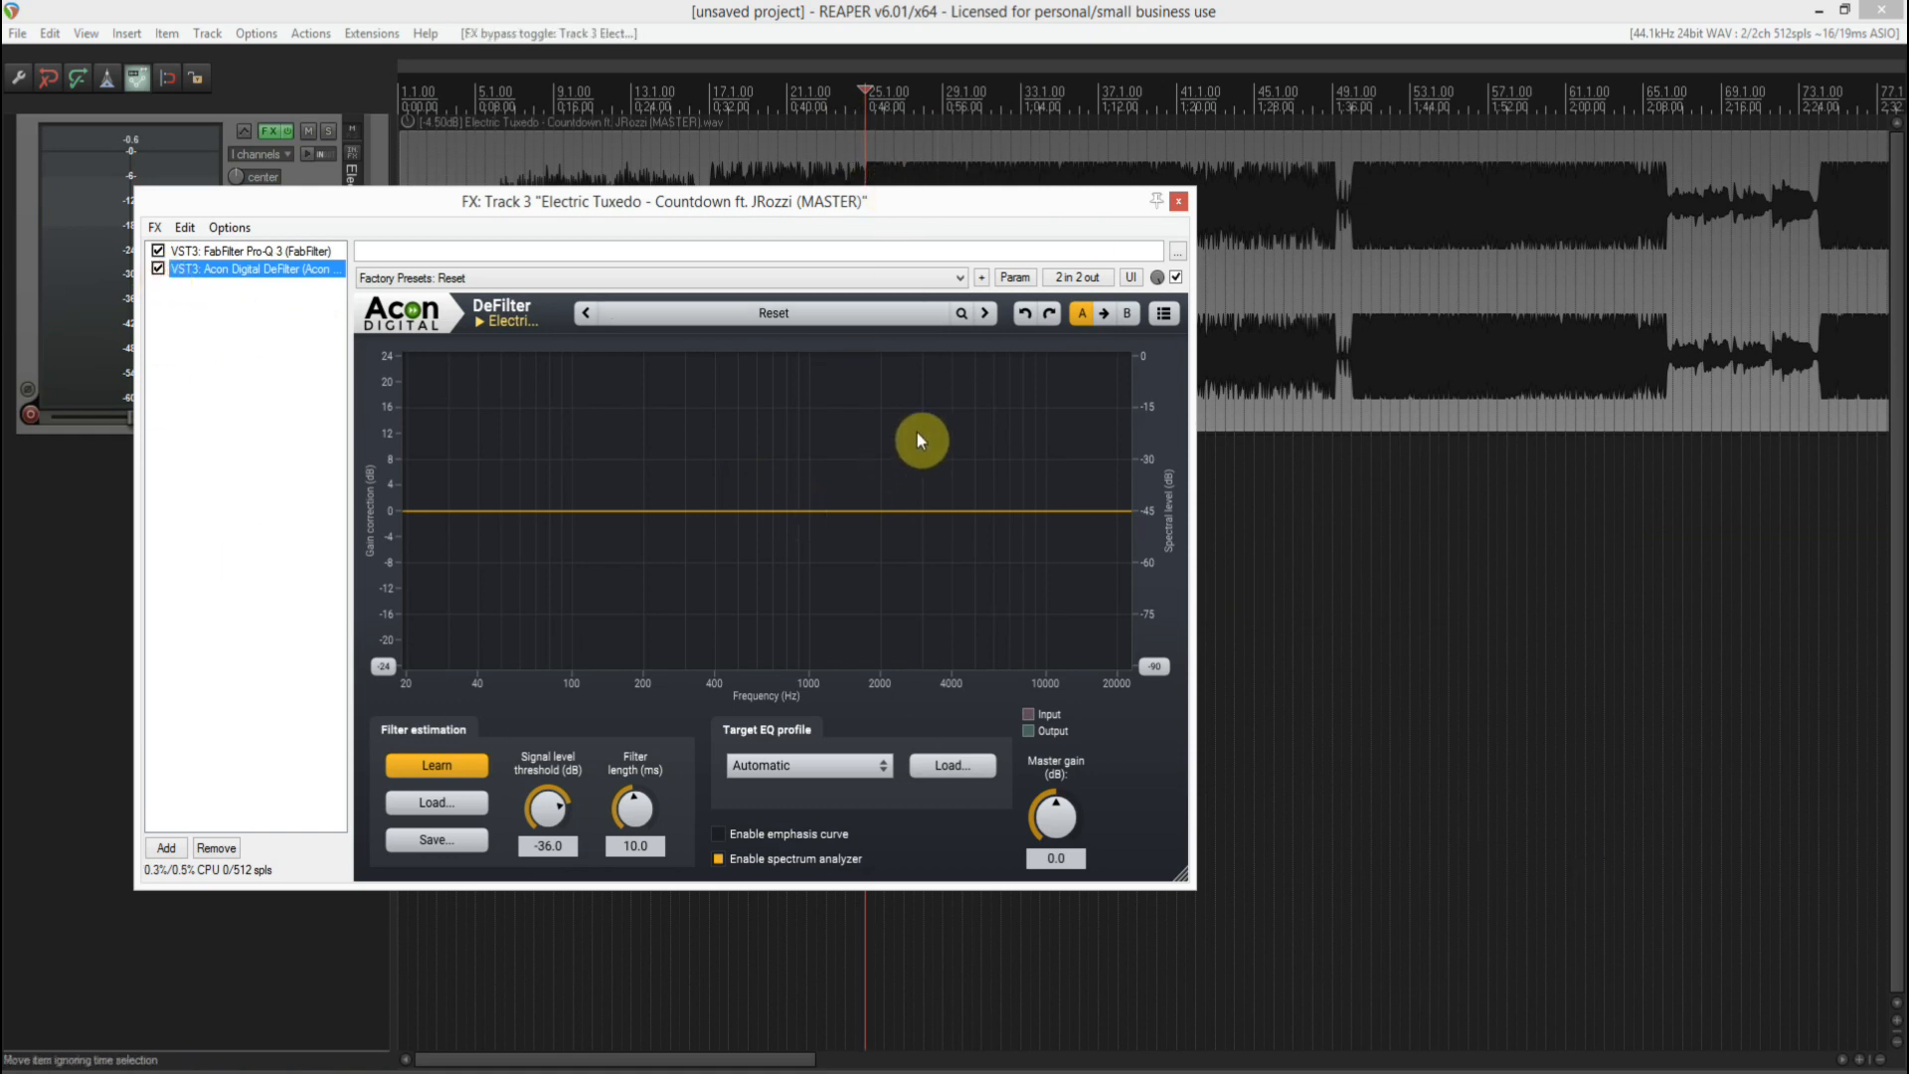
{"action": "left_click", "coordinate": [825, 776]}
{"action": "left_click", "coordinate": [814, 789]}
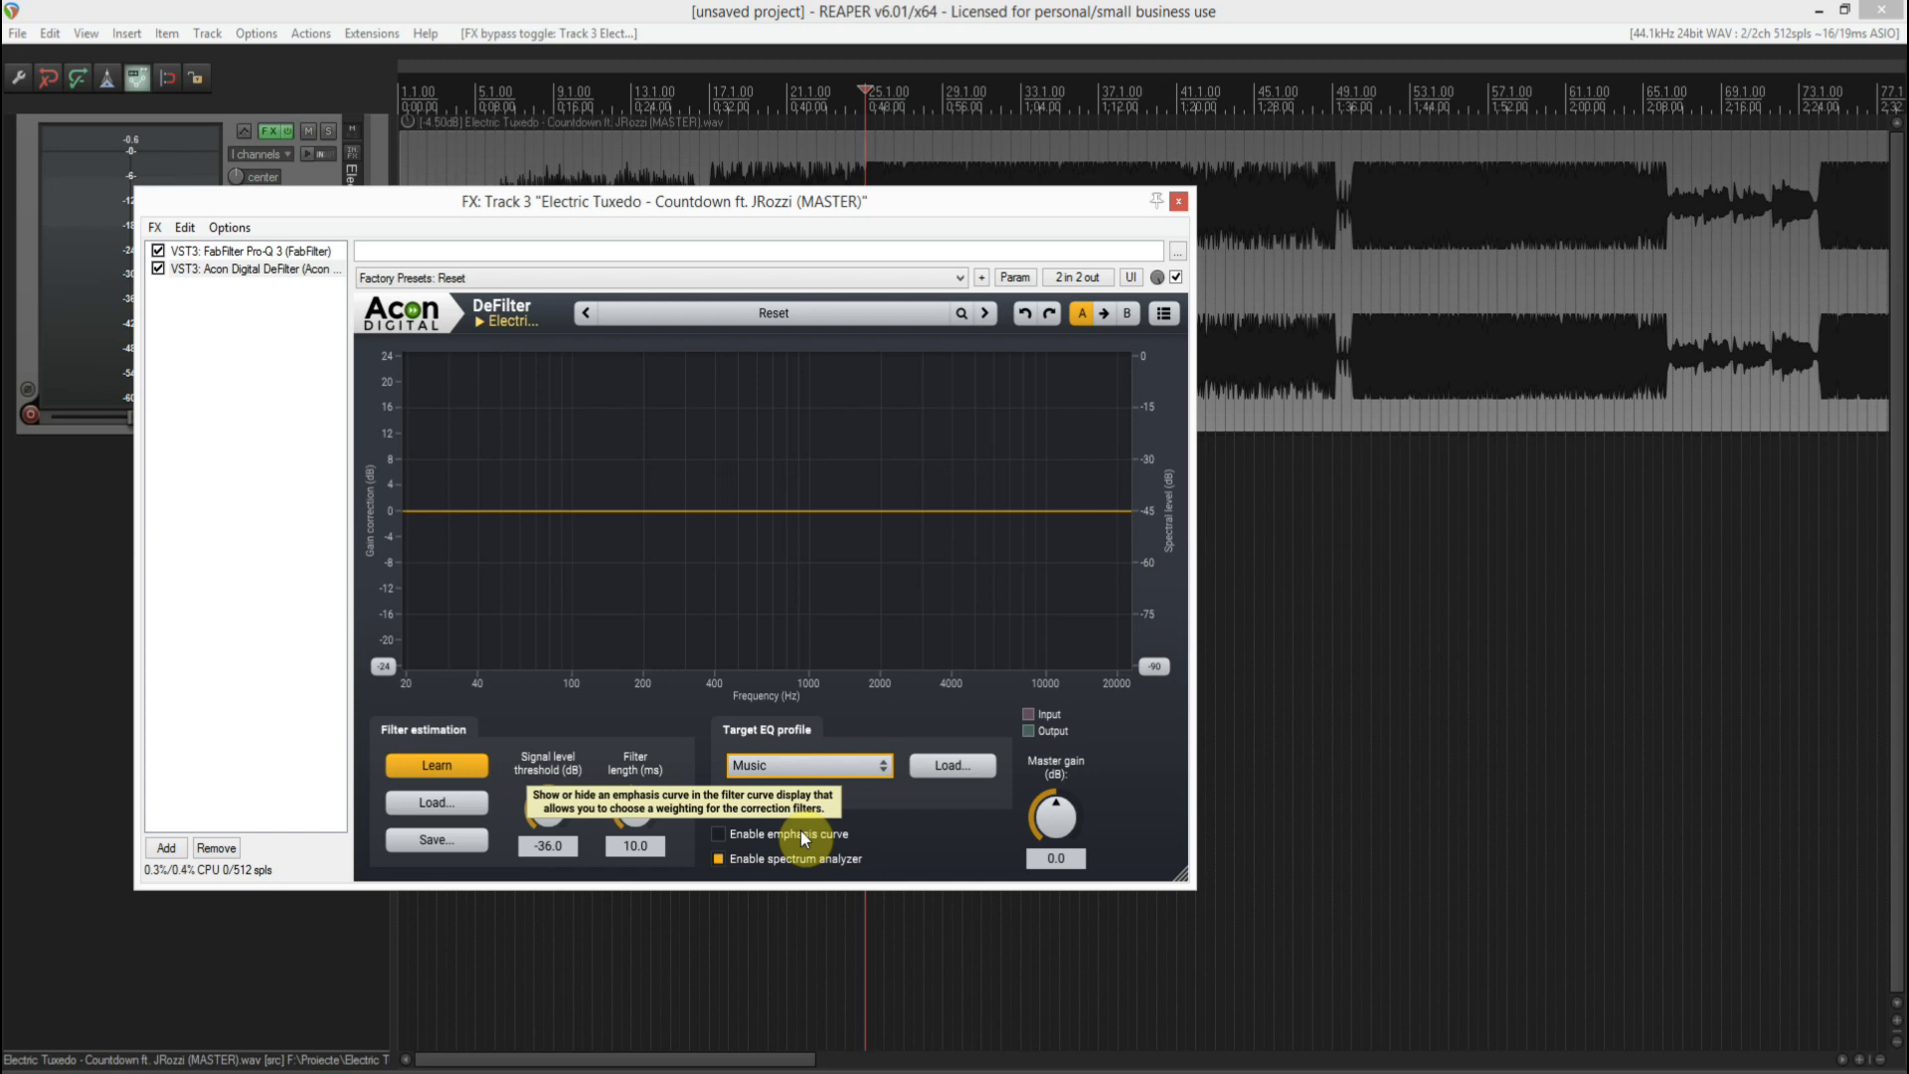
{"action": "key", "text": "space"}
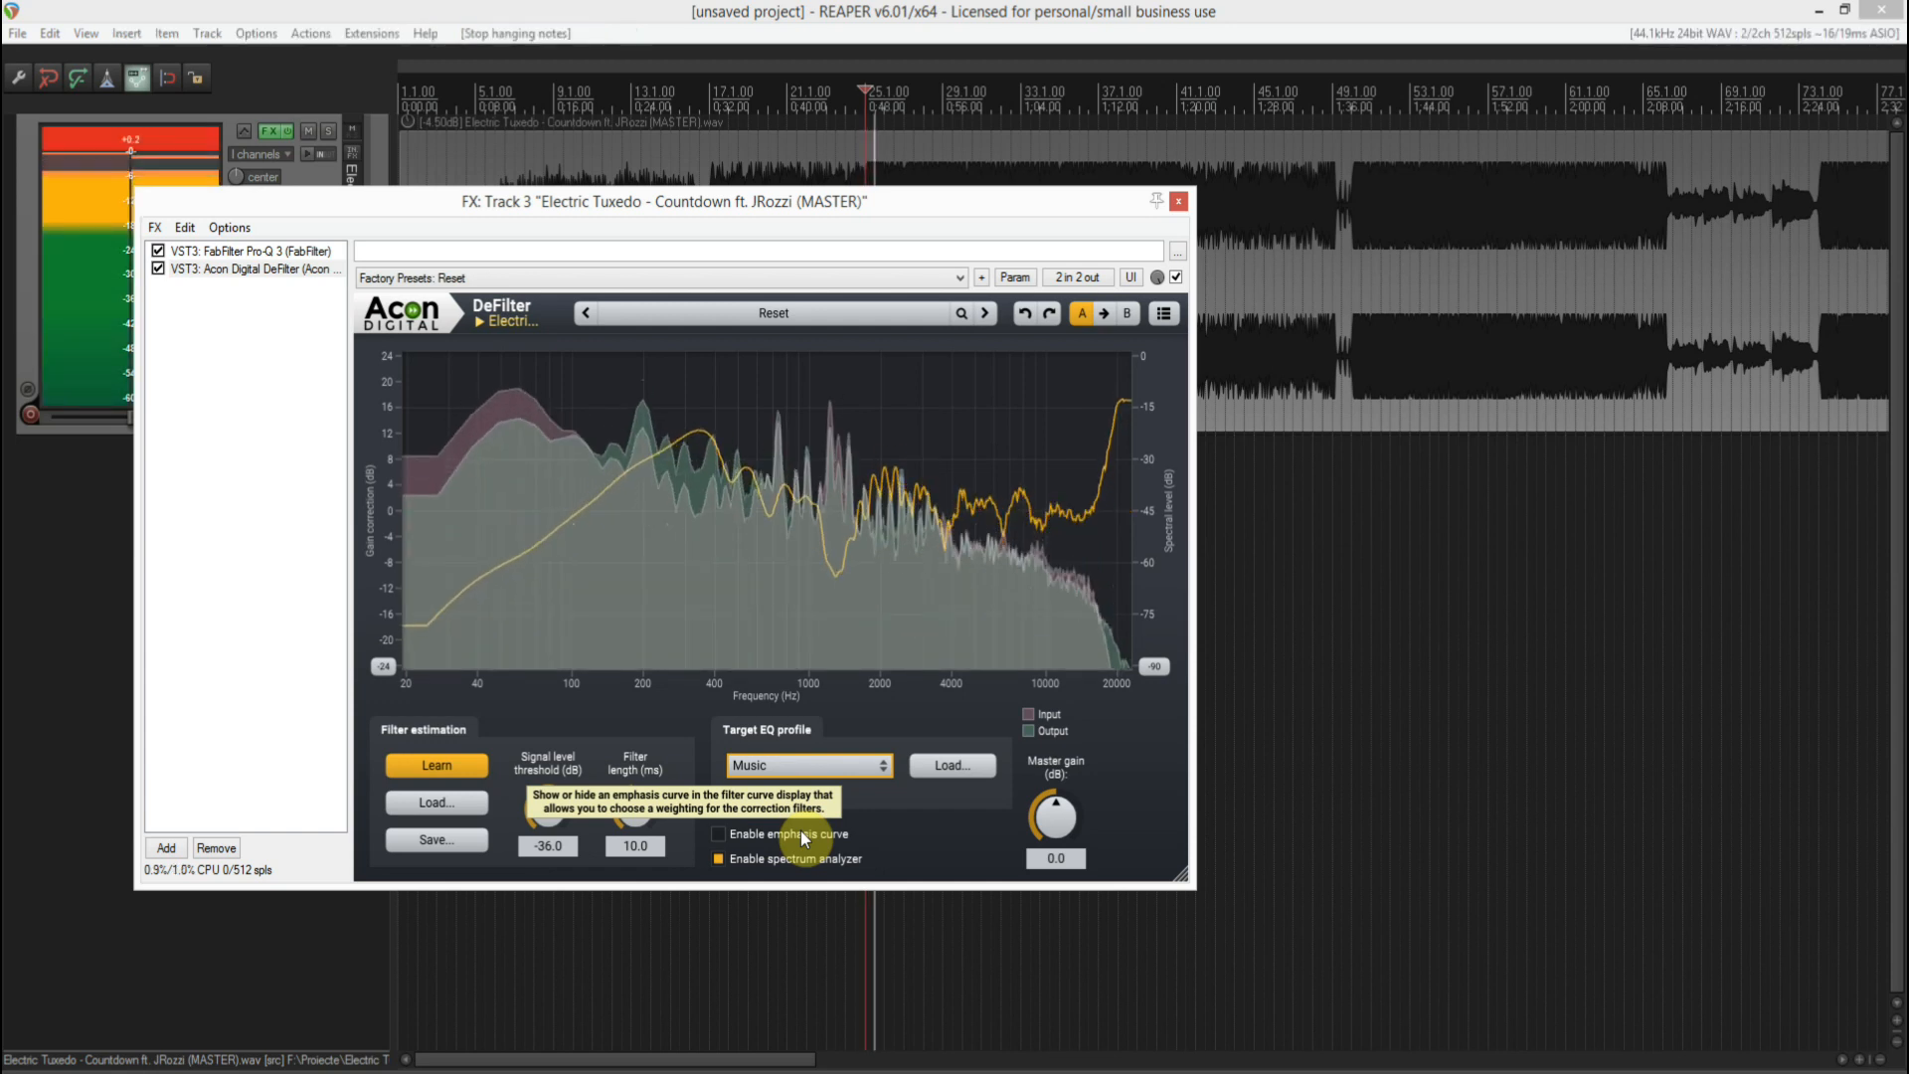
{"action": "key", "text": "space"}
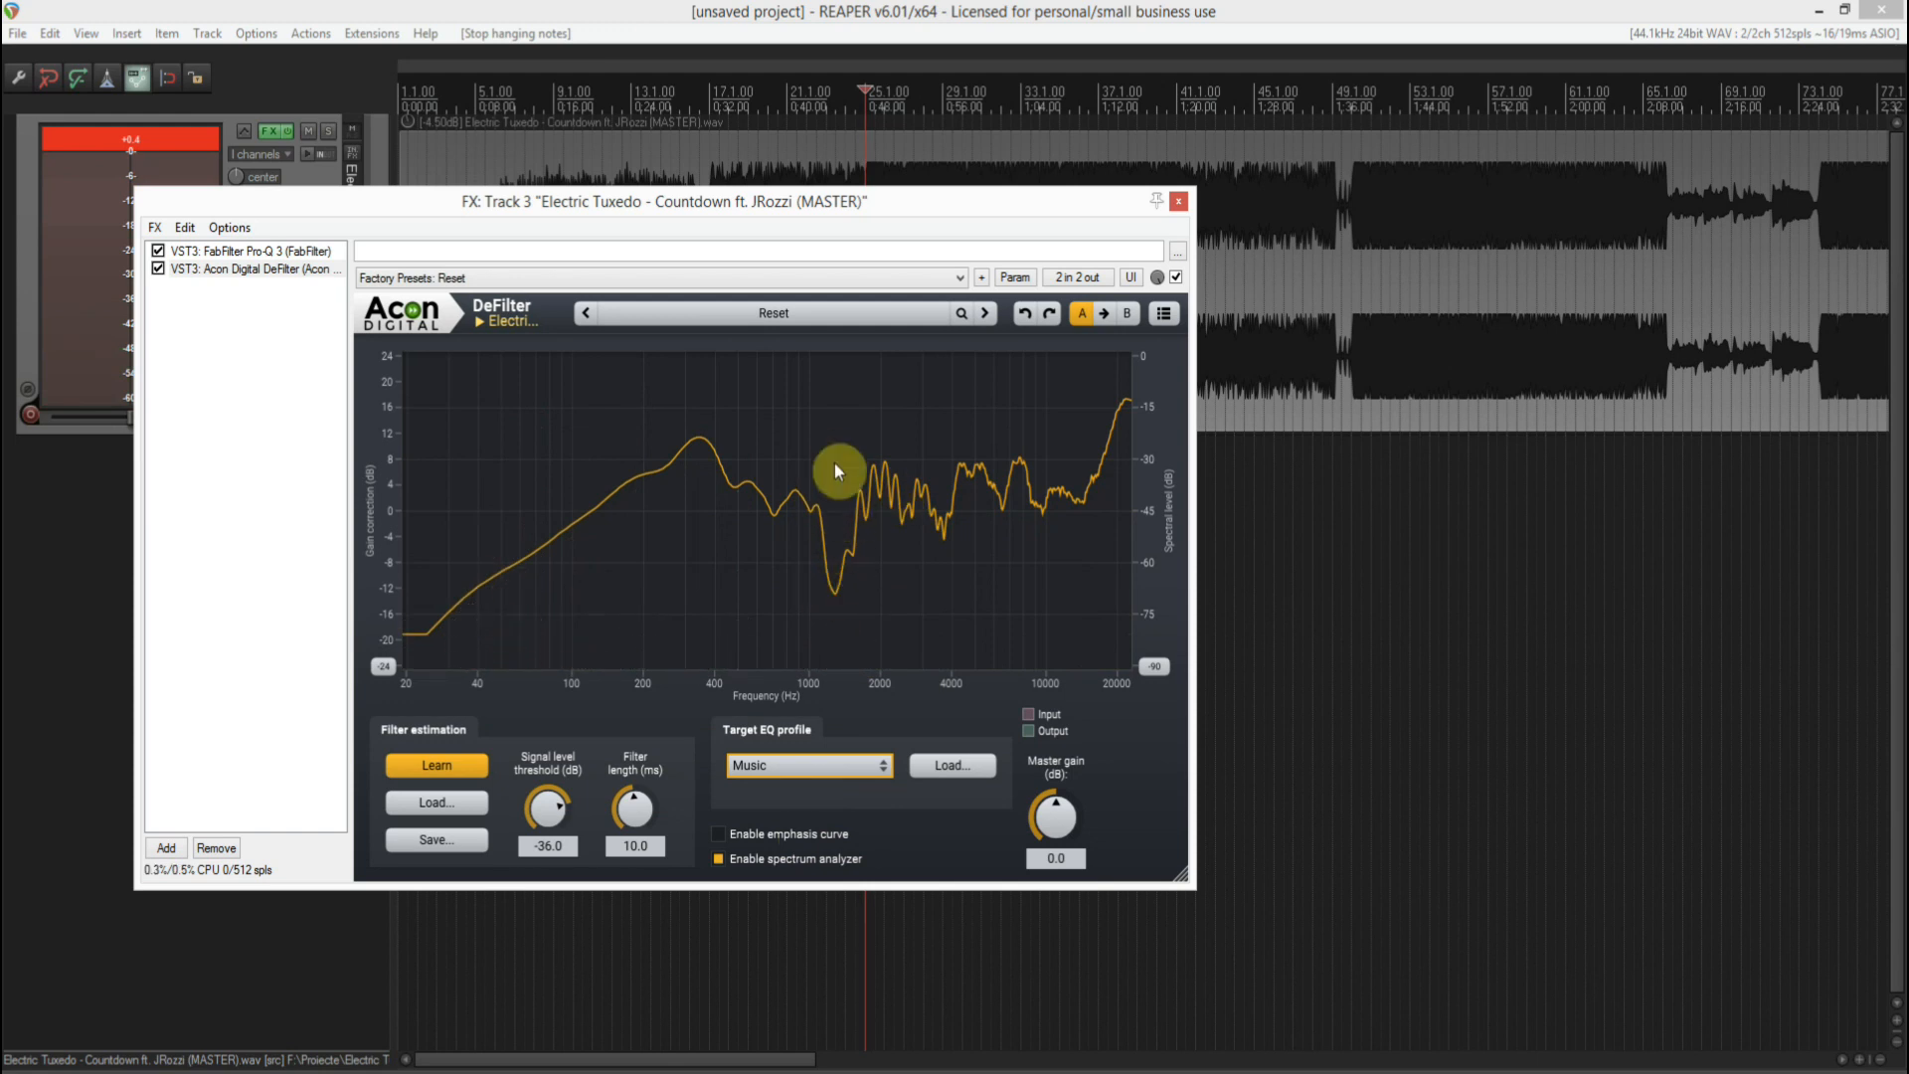
- Enable DeFilter's emphasis curve and shape a narrow peak near 1.3 kHz, falling to 0% at about 1 kHz and 1.8 kHz
{"action": "left_click", "coordinate": [740, 831]}
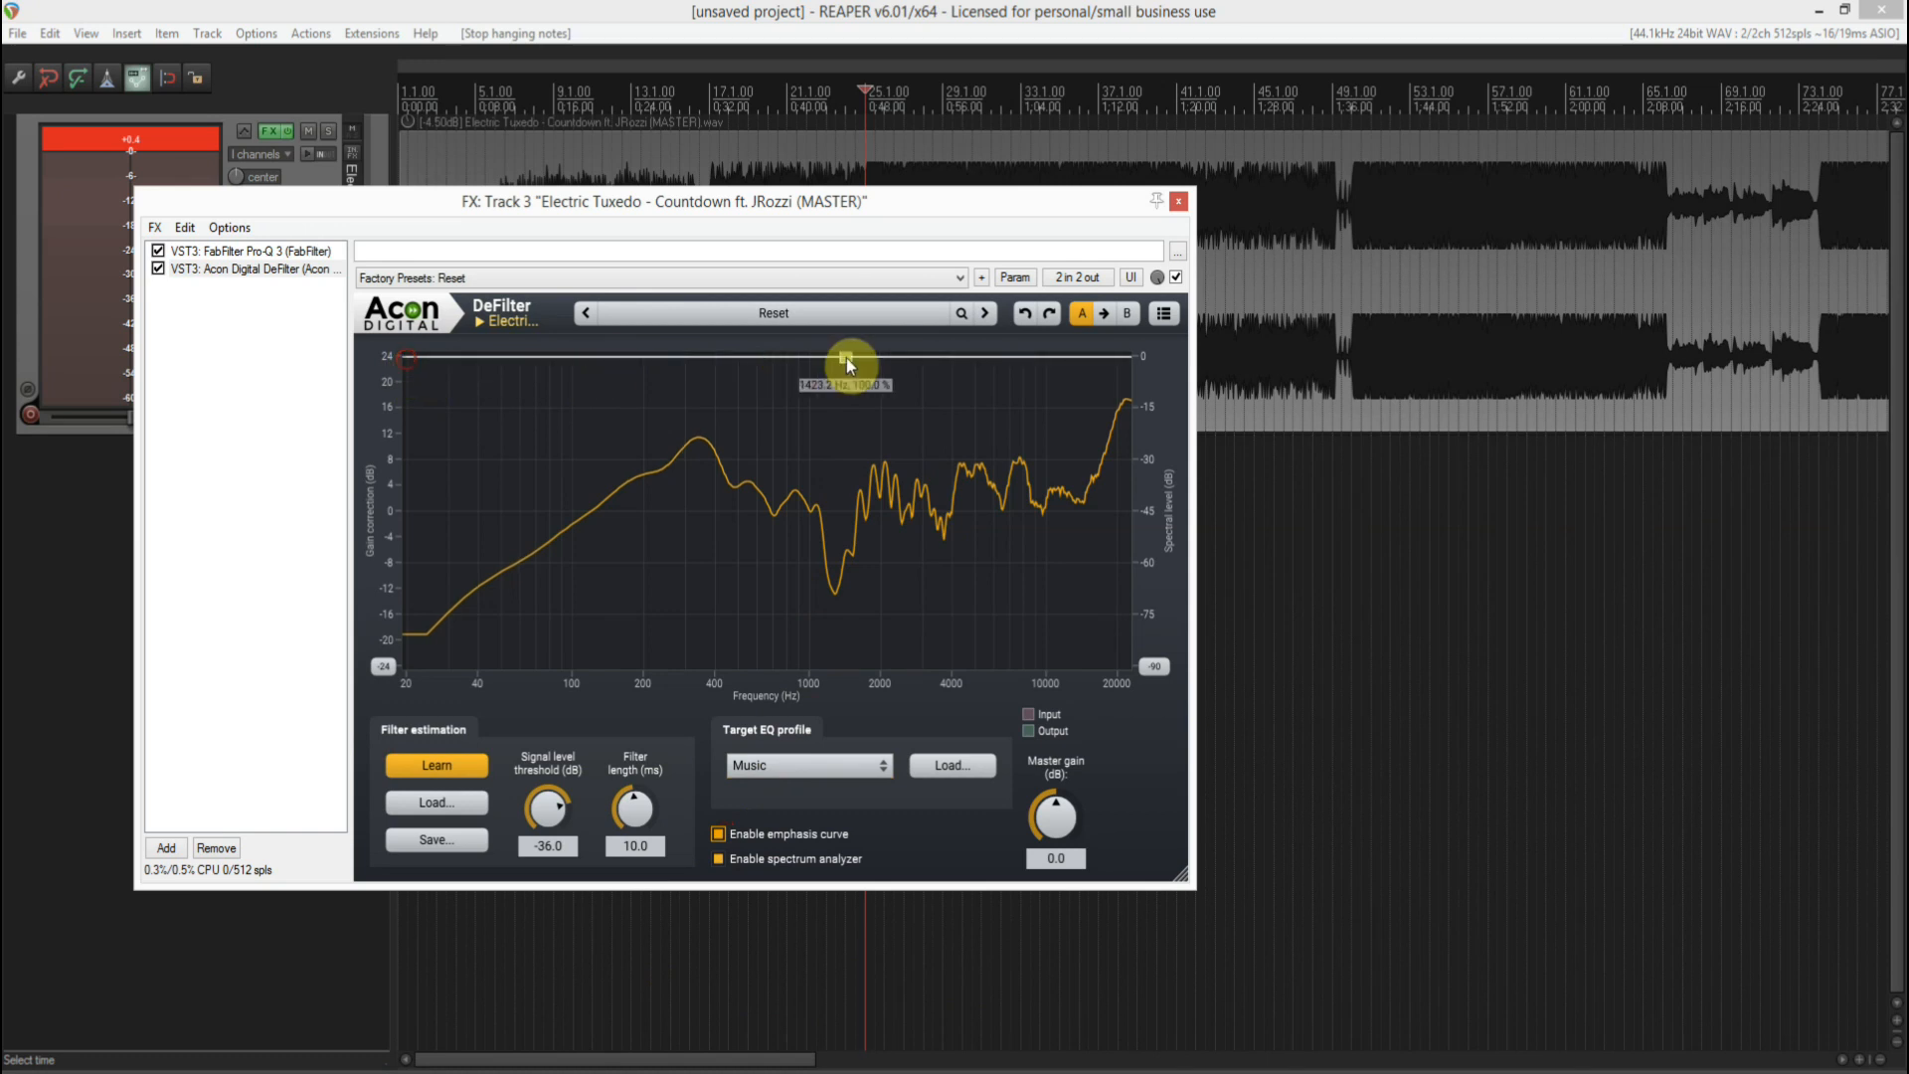
{"action": "left_click_drag", "start_coordinate": [838, 358], "coordinate": [835, 355]}
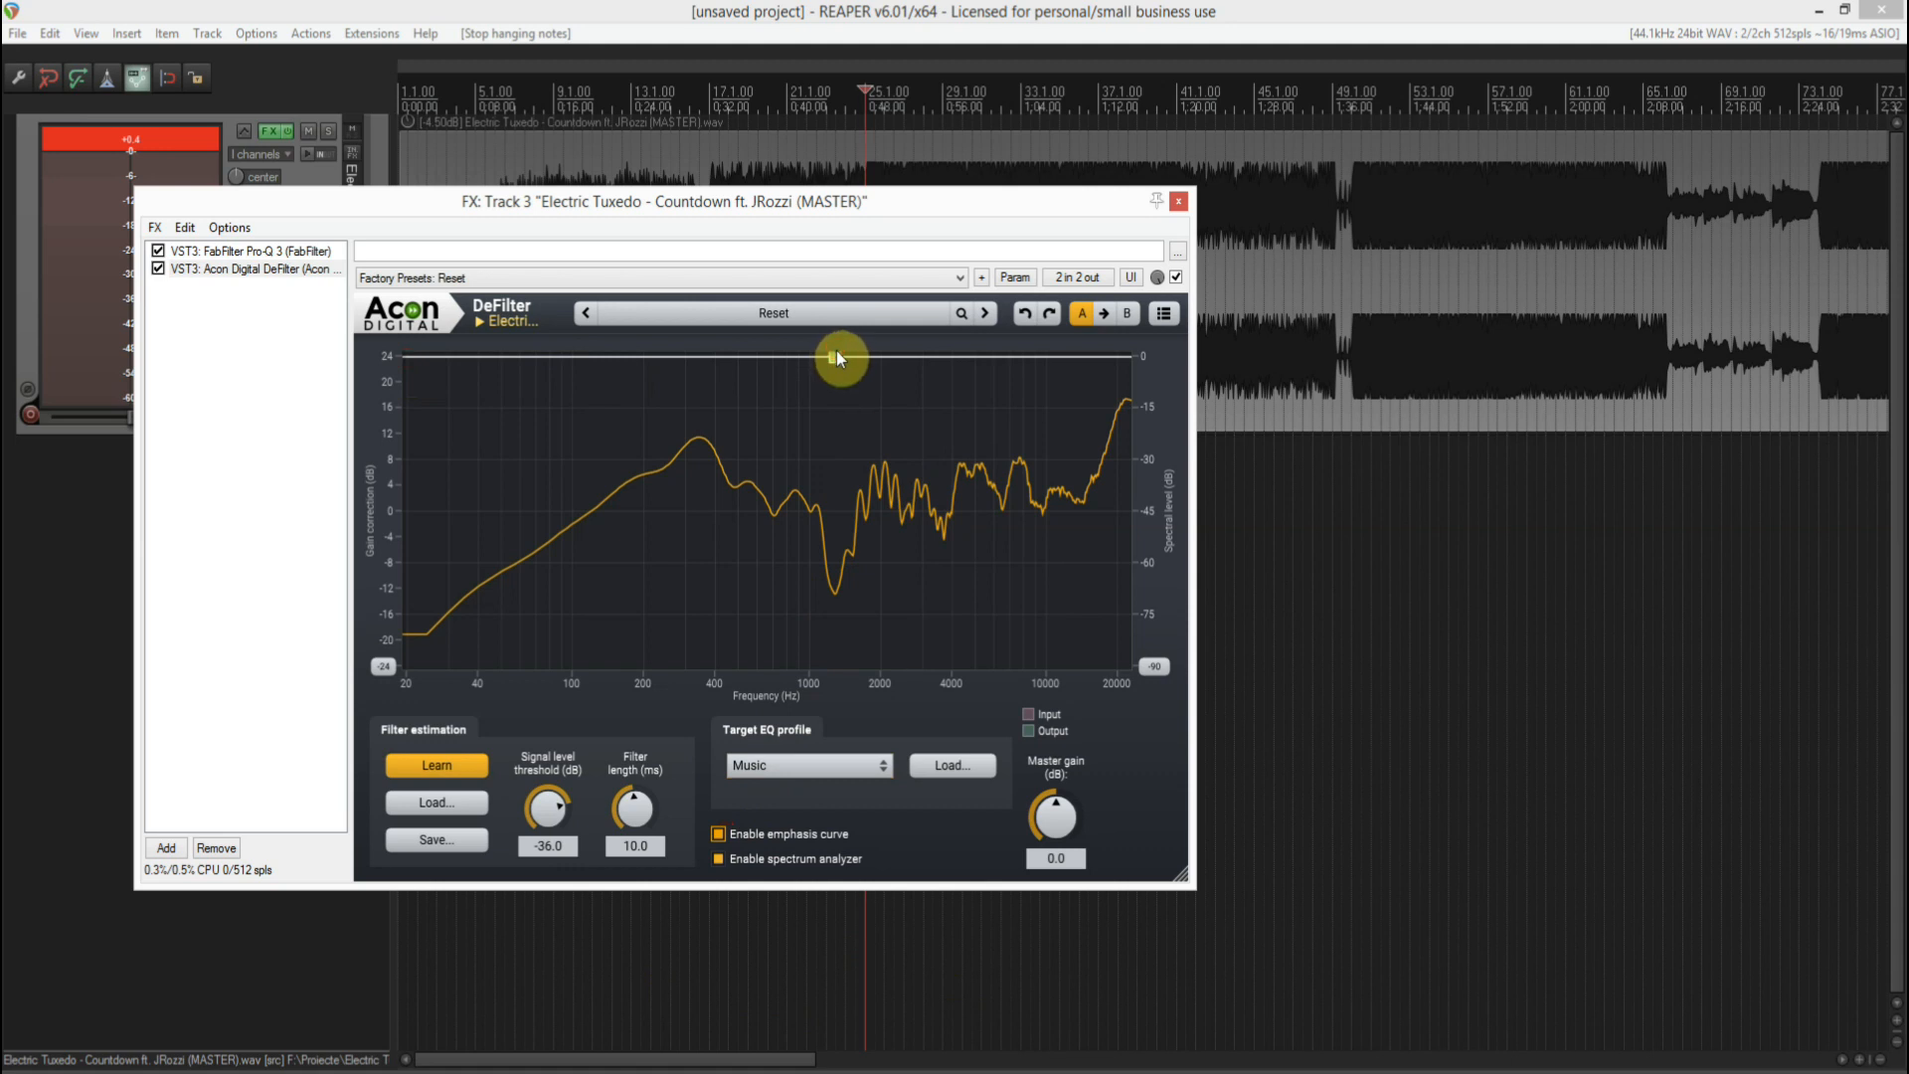
{"action": "left_click_drag", "start_coordinate": [843, 358], "coordinate": [796, 844]}
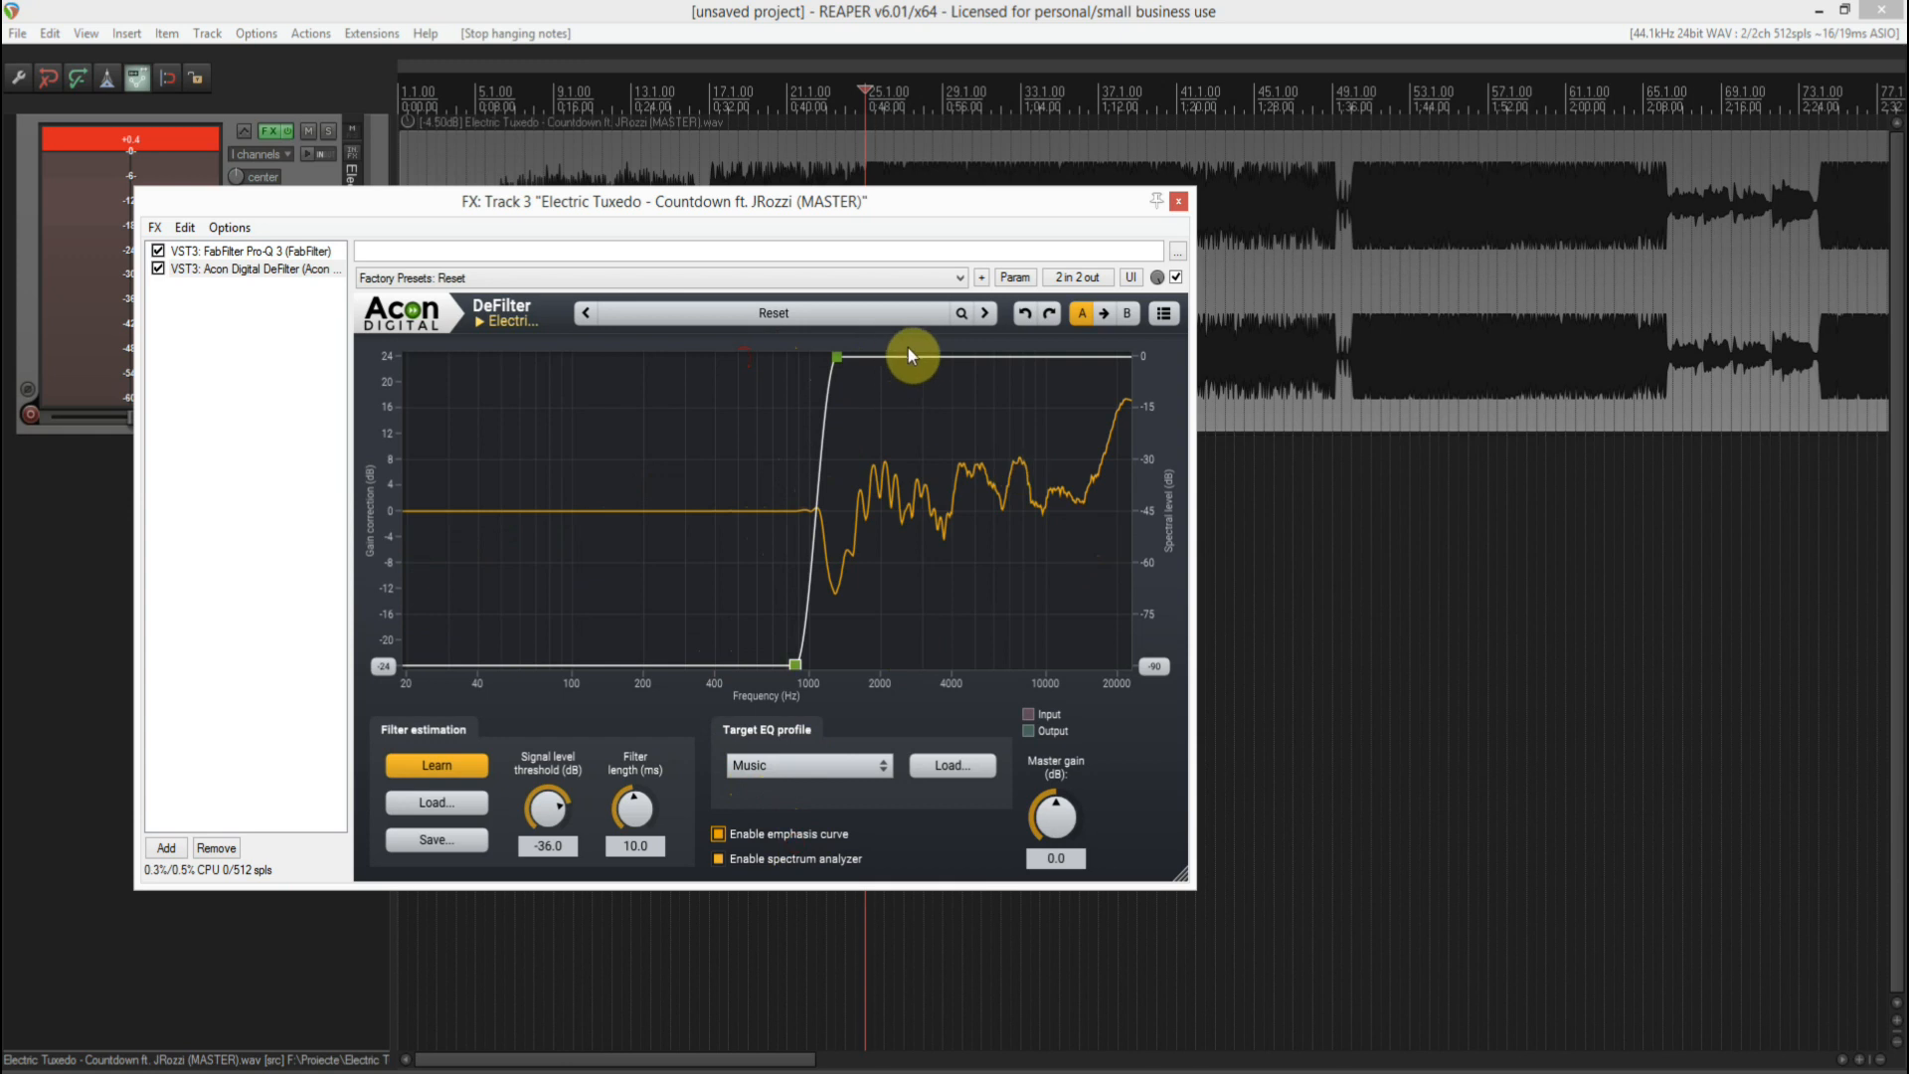
{"action": "left_click_drag", "start_coordinate": [913, 359], "coordinate": [873, 743]}
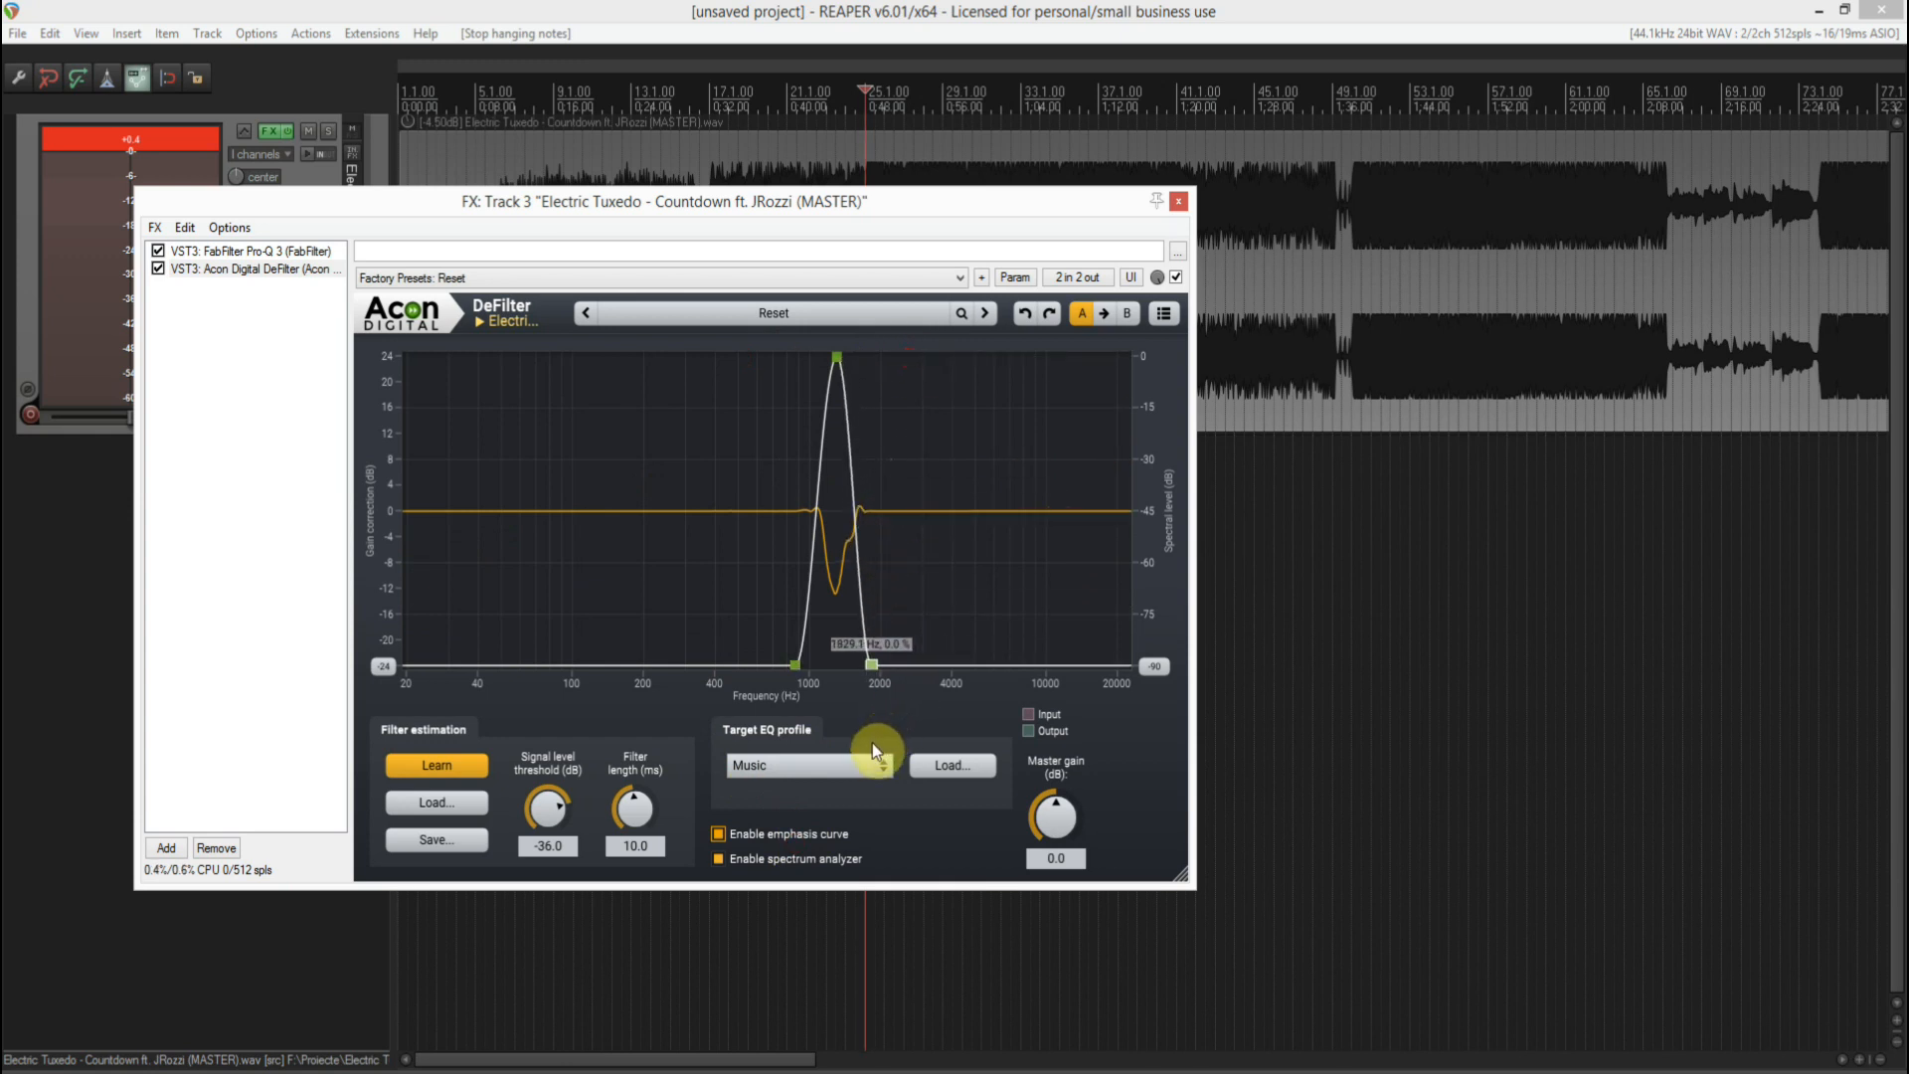
{"action": "left_click_drag", "start_coordinate": [796, 669], "coordinate": [807, 695]}
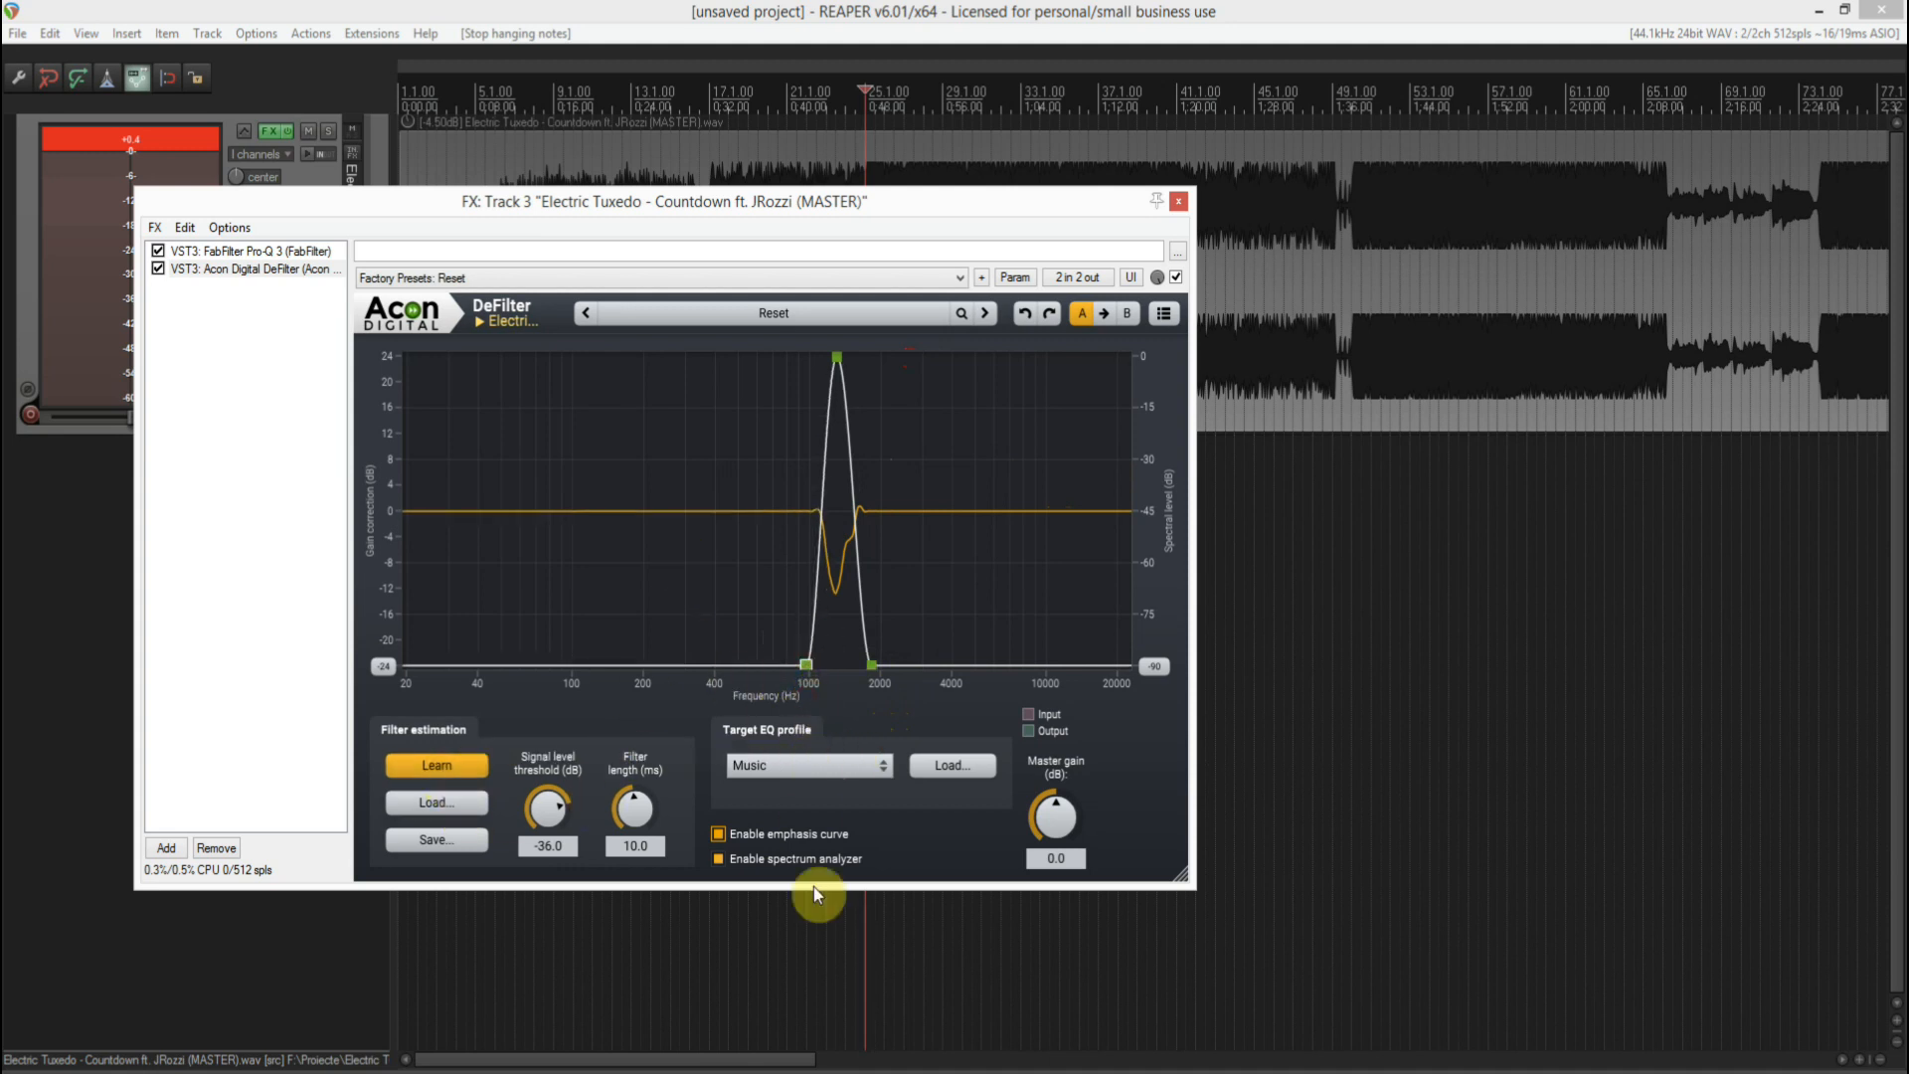
- Play the track with DeFilter active and bypassed to compare the resonance correction
{"action": "key", "text": "space"}
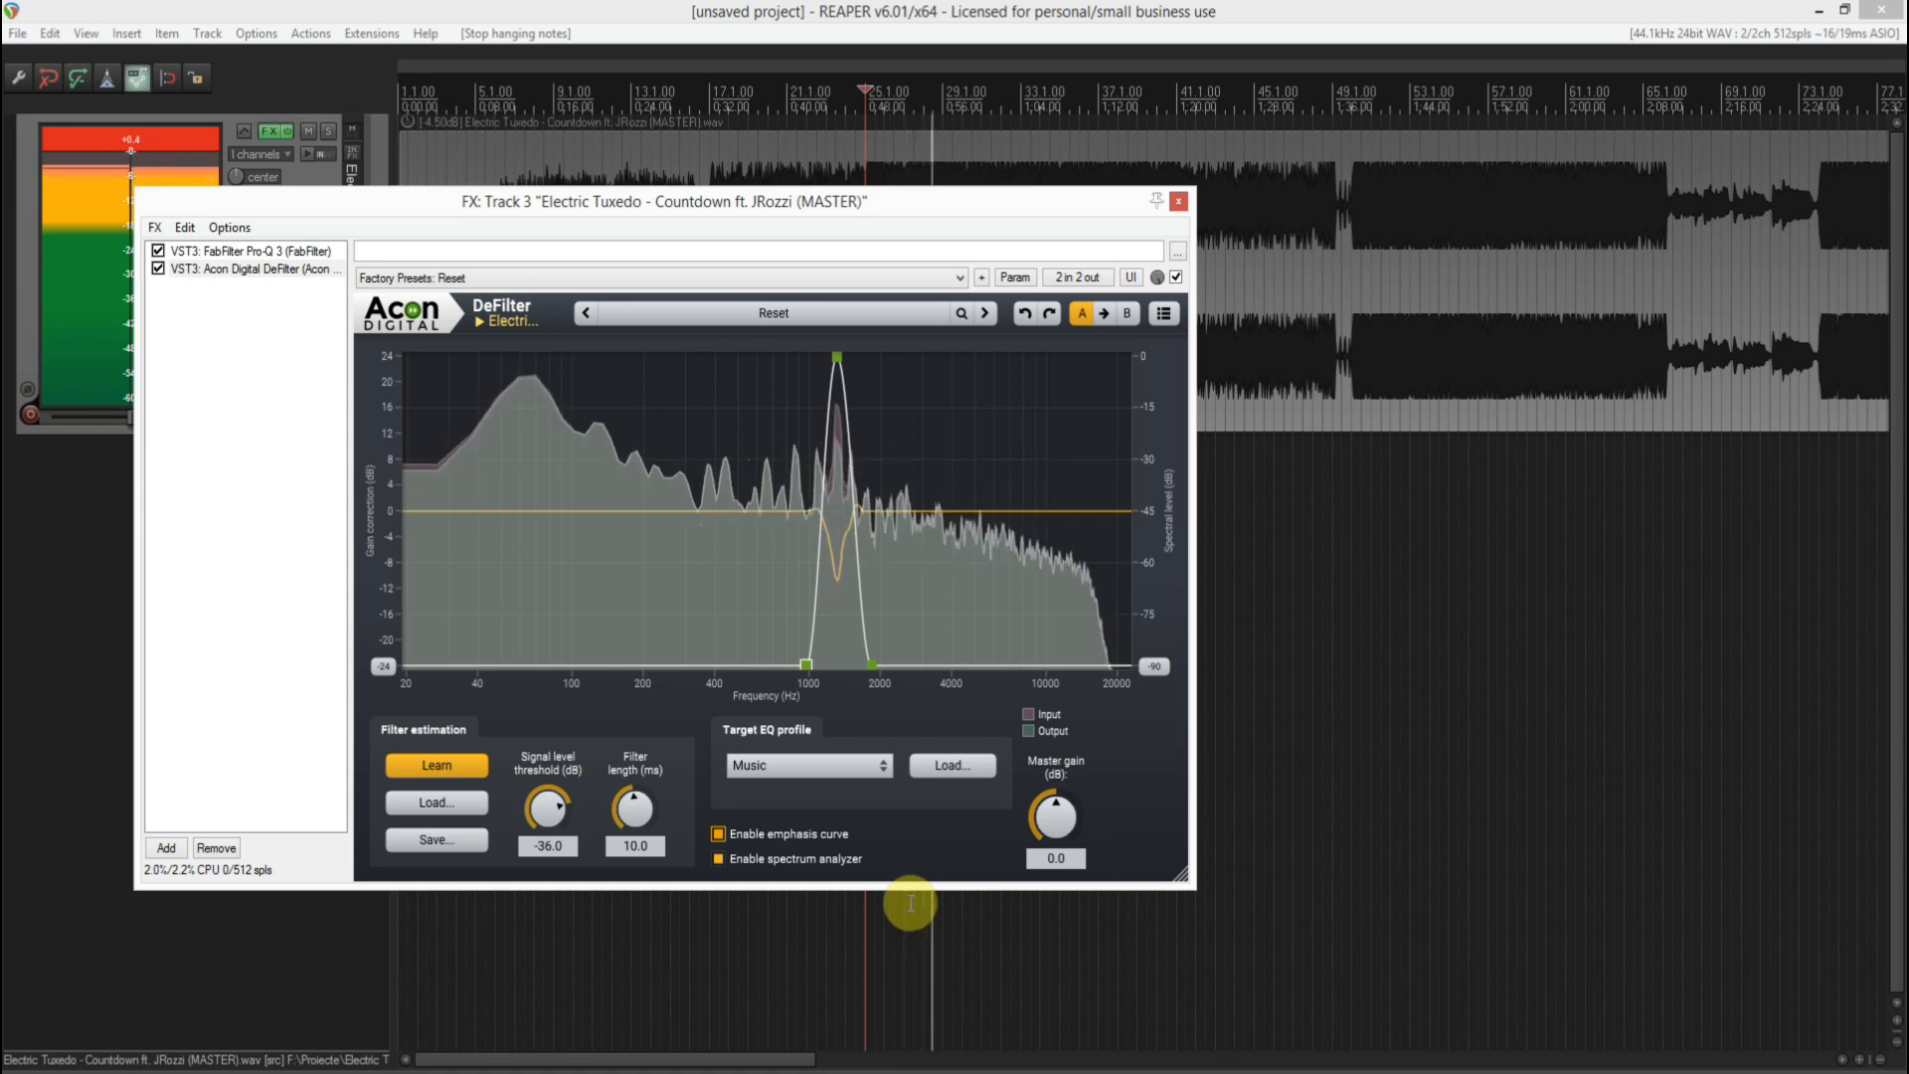
{"action": "key", "text": "space"}
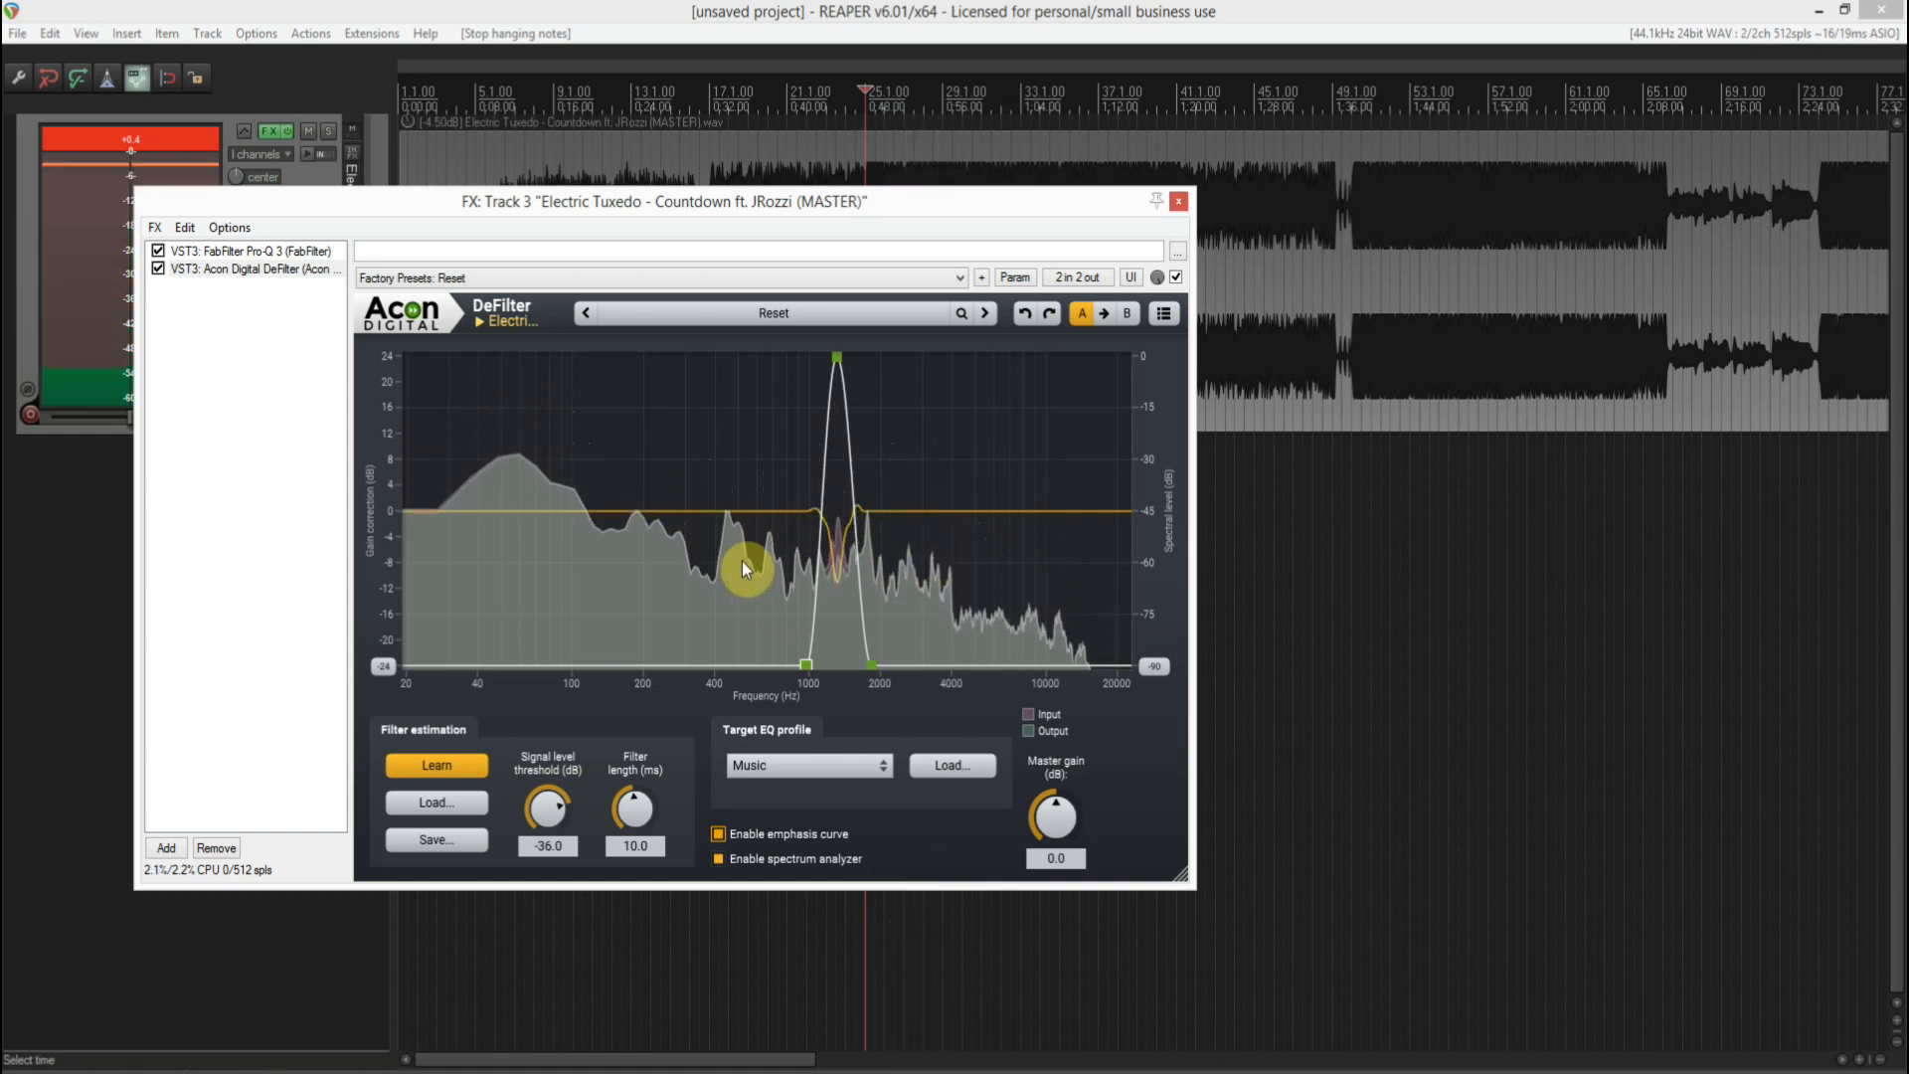
{"action": "left_click", "coordinate": [159, 270]}
{"action": "key", "text": "space"}
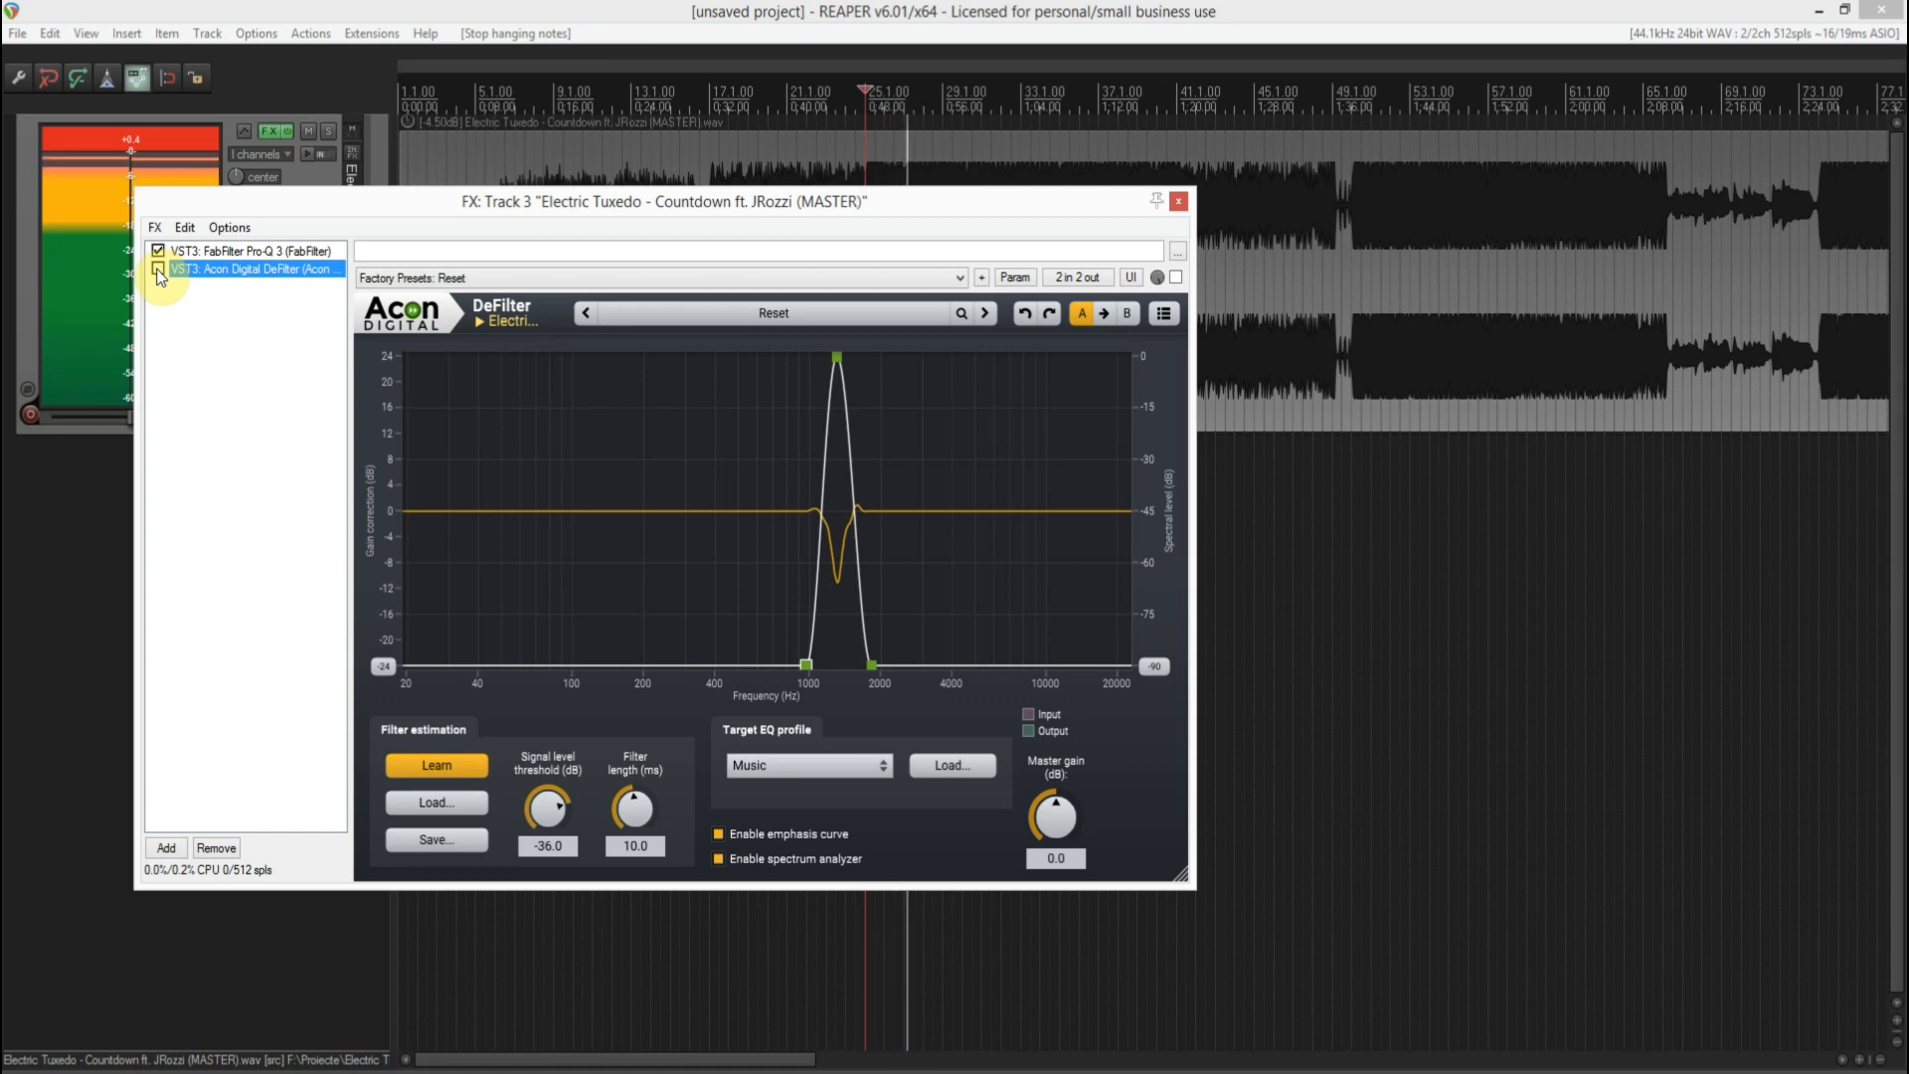
{"action": "left_click", "coordinate": [158, 270]}
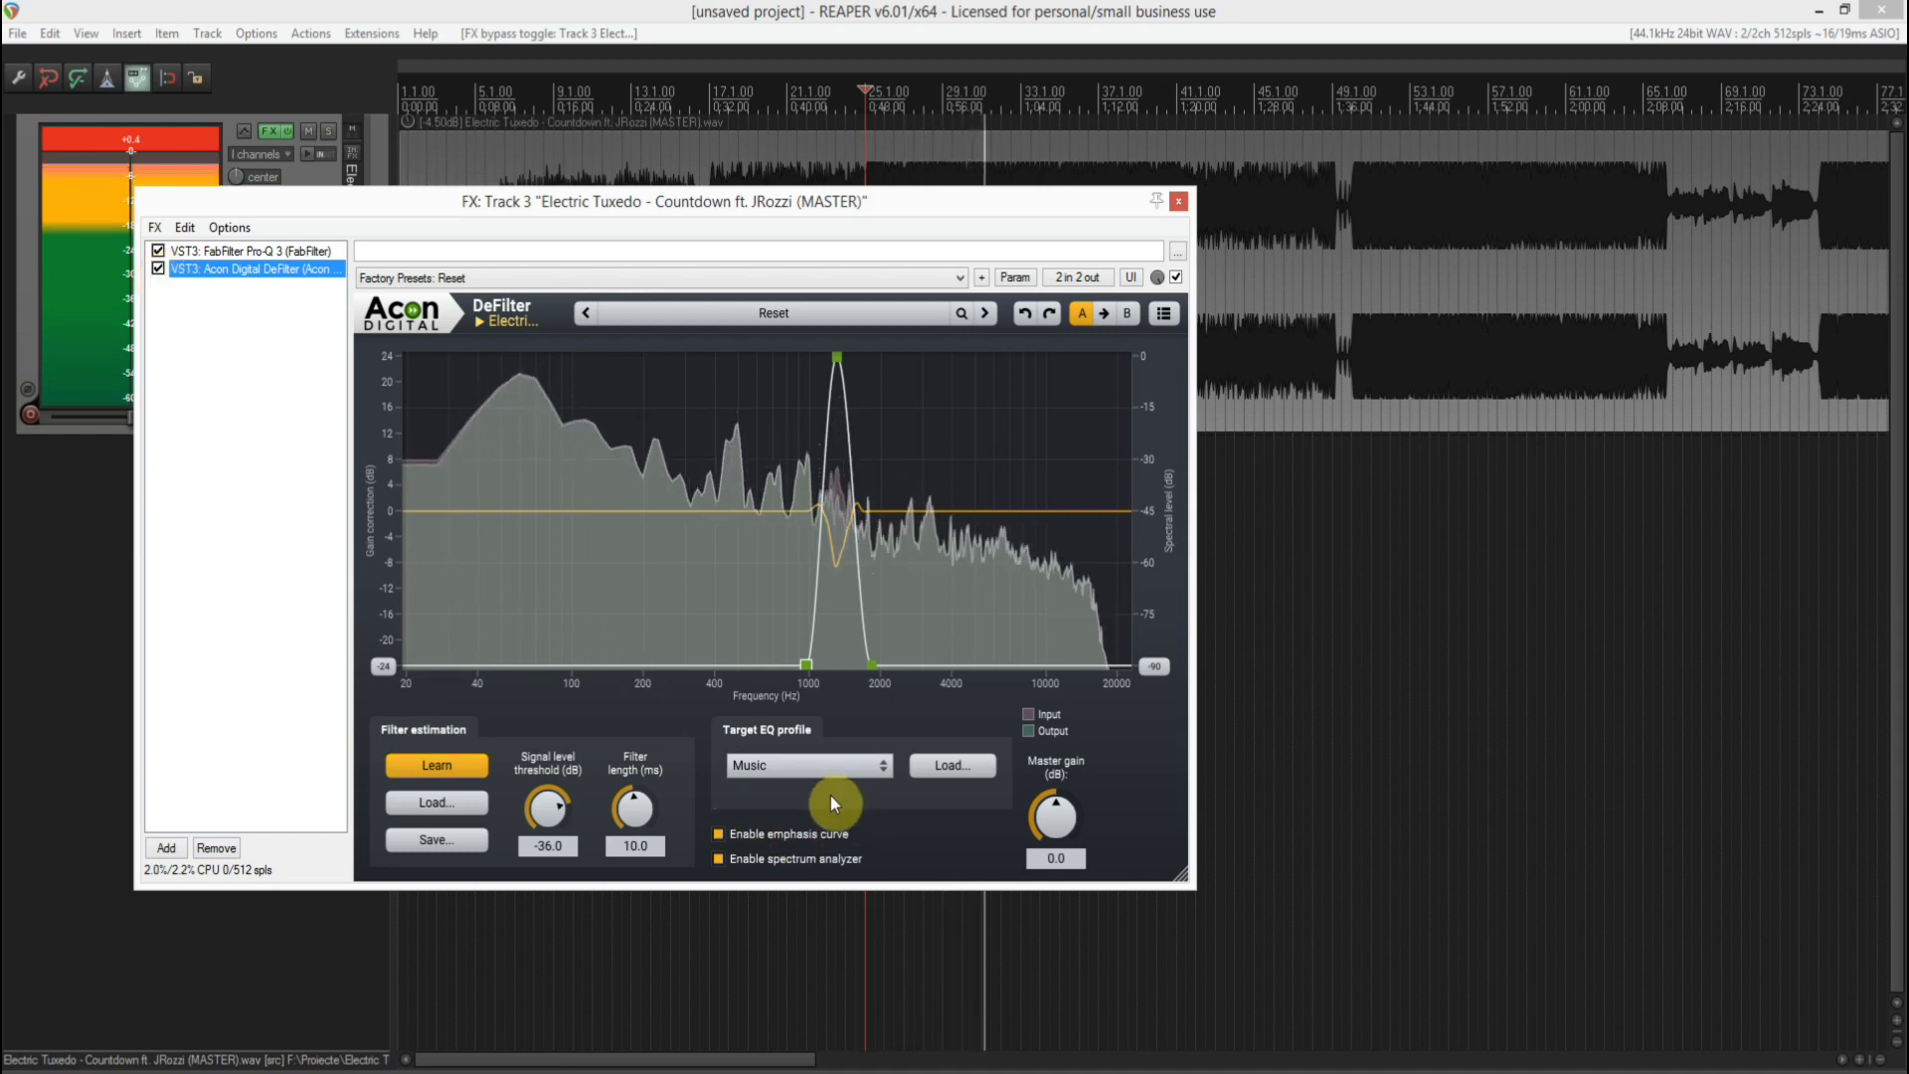
{"action": "key", "text": "space"}
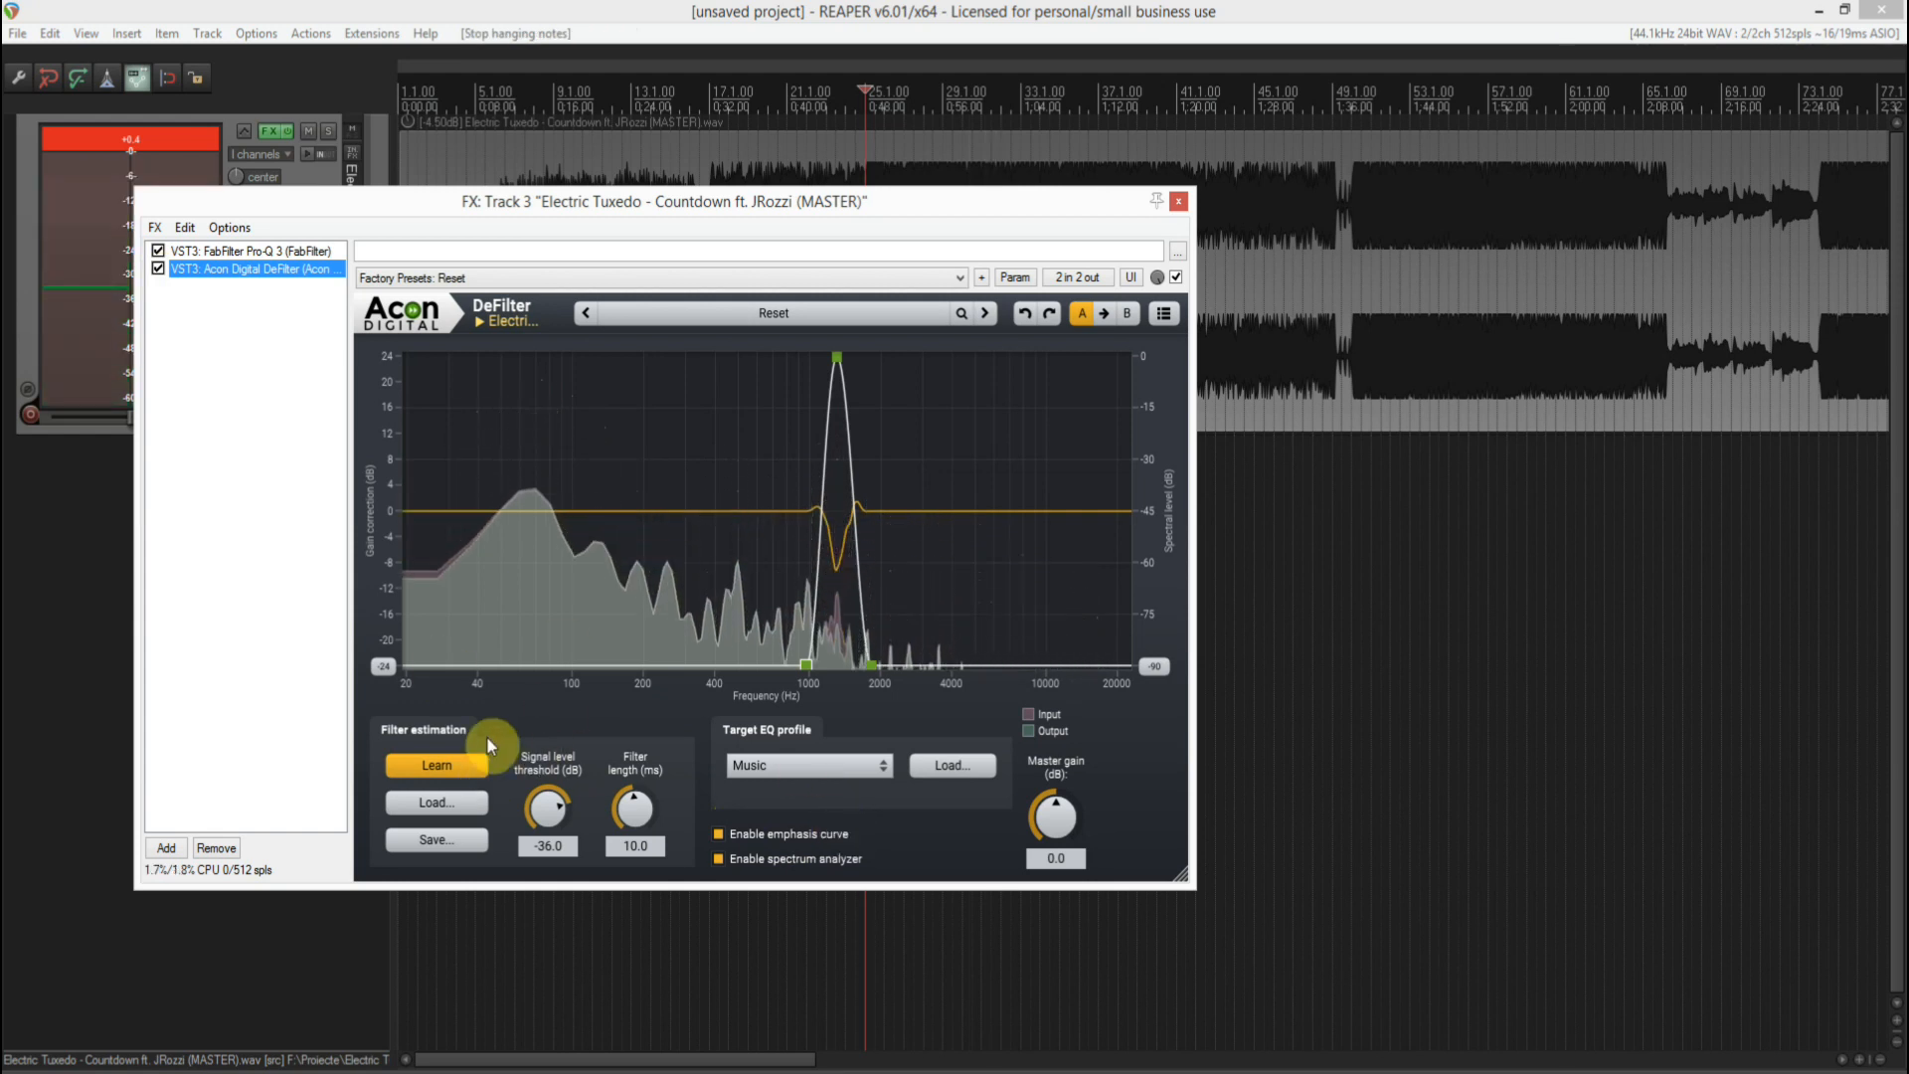
- Turn off DeFilter's Learn mode and compare the fixed correction with the bypassed sound during playback
{"action": "left_click", "coordinate": [427, 766]}
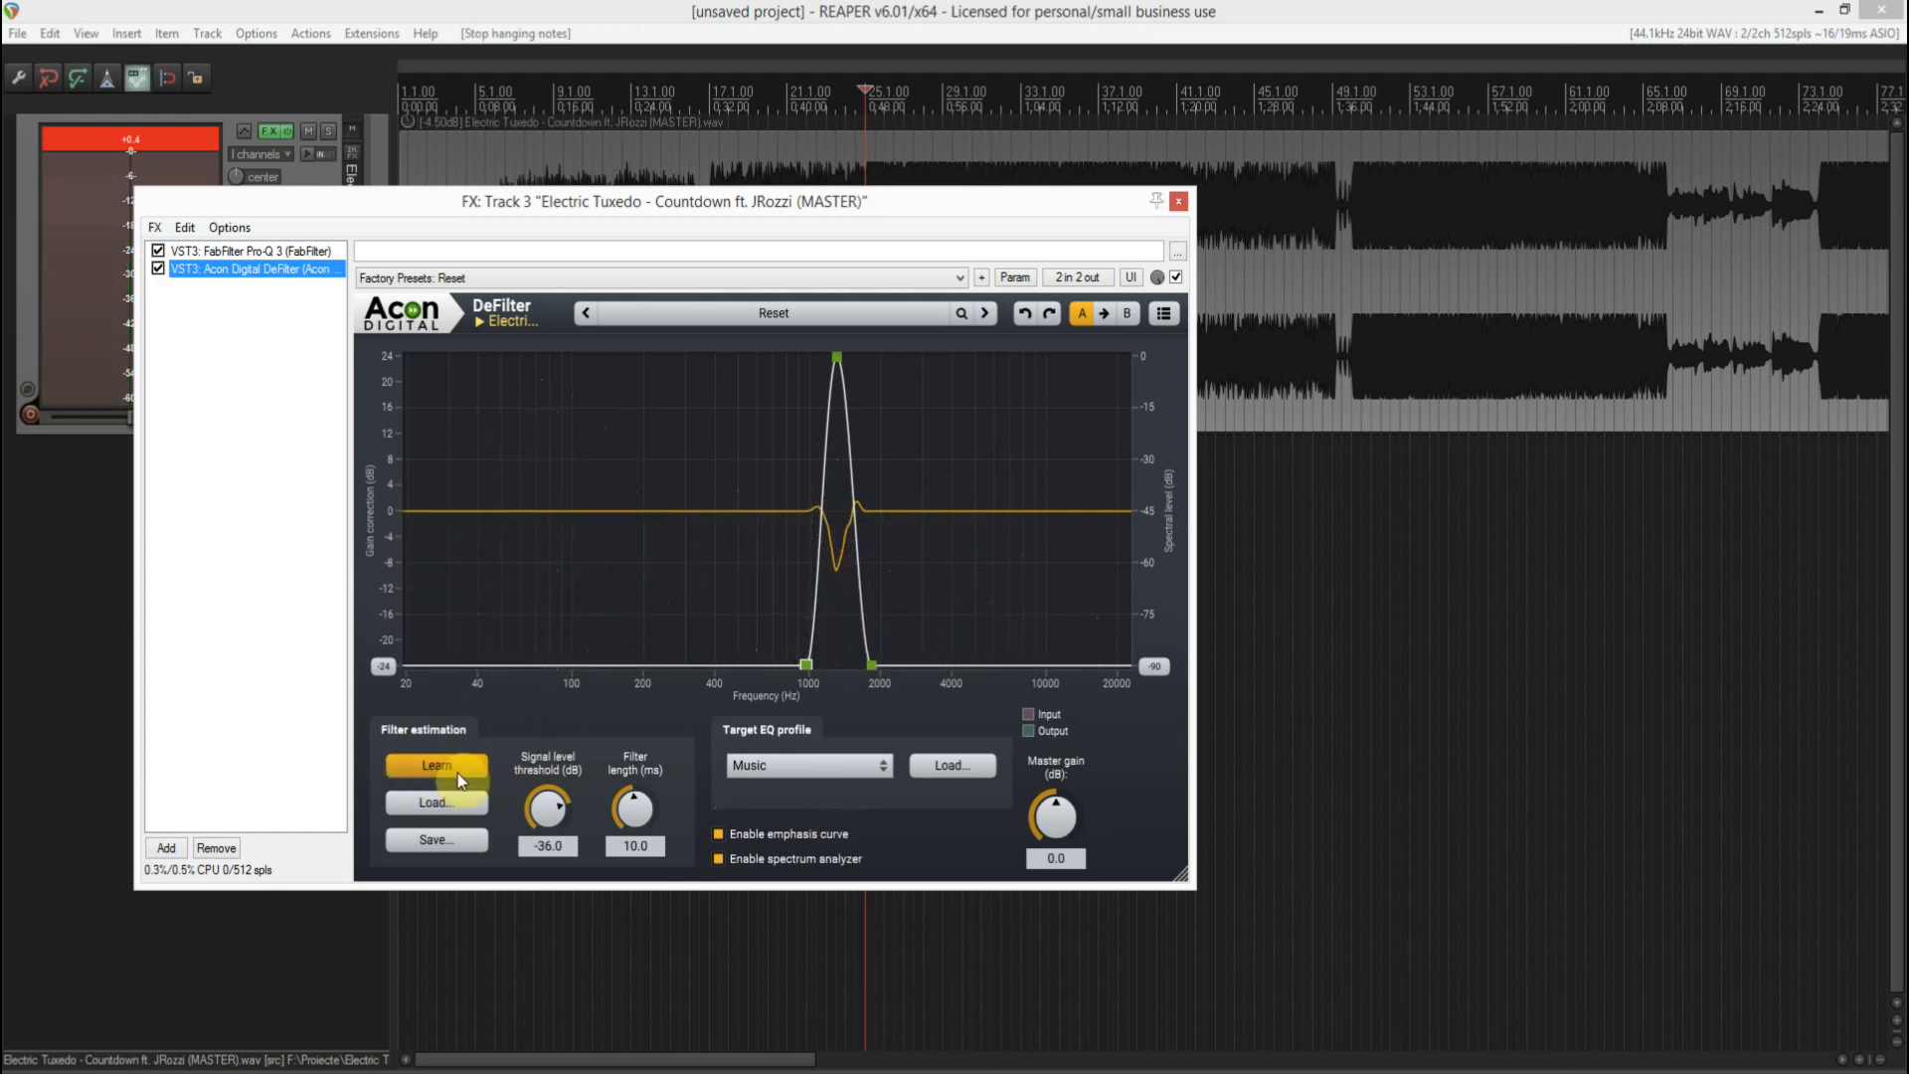
{"action": "left_click", "coordinate": [387, 1061]}
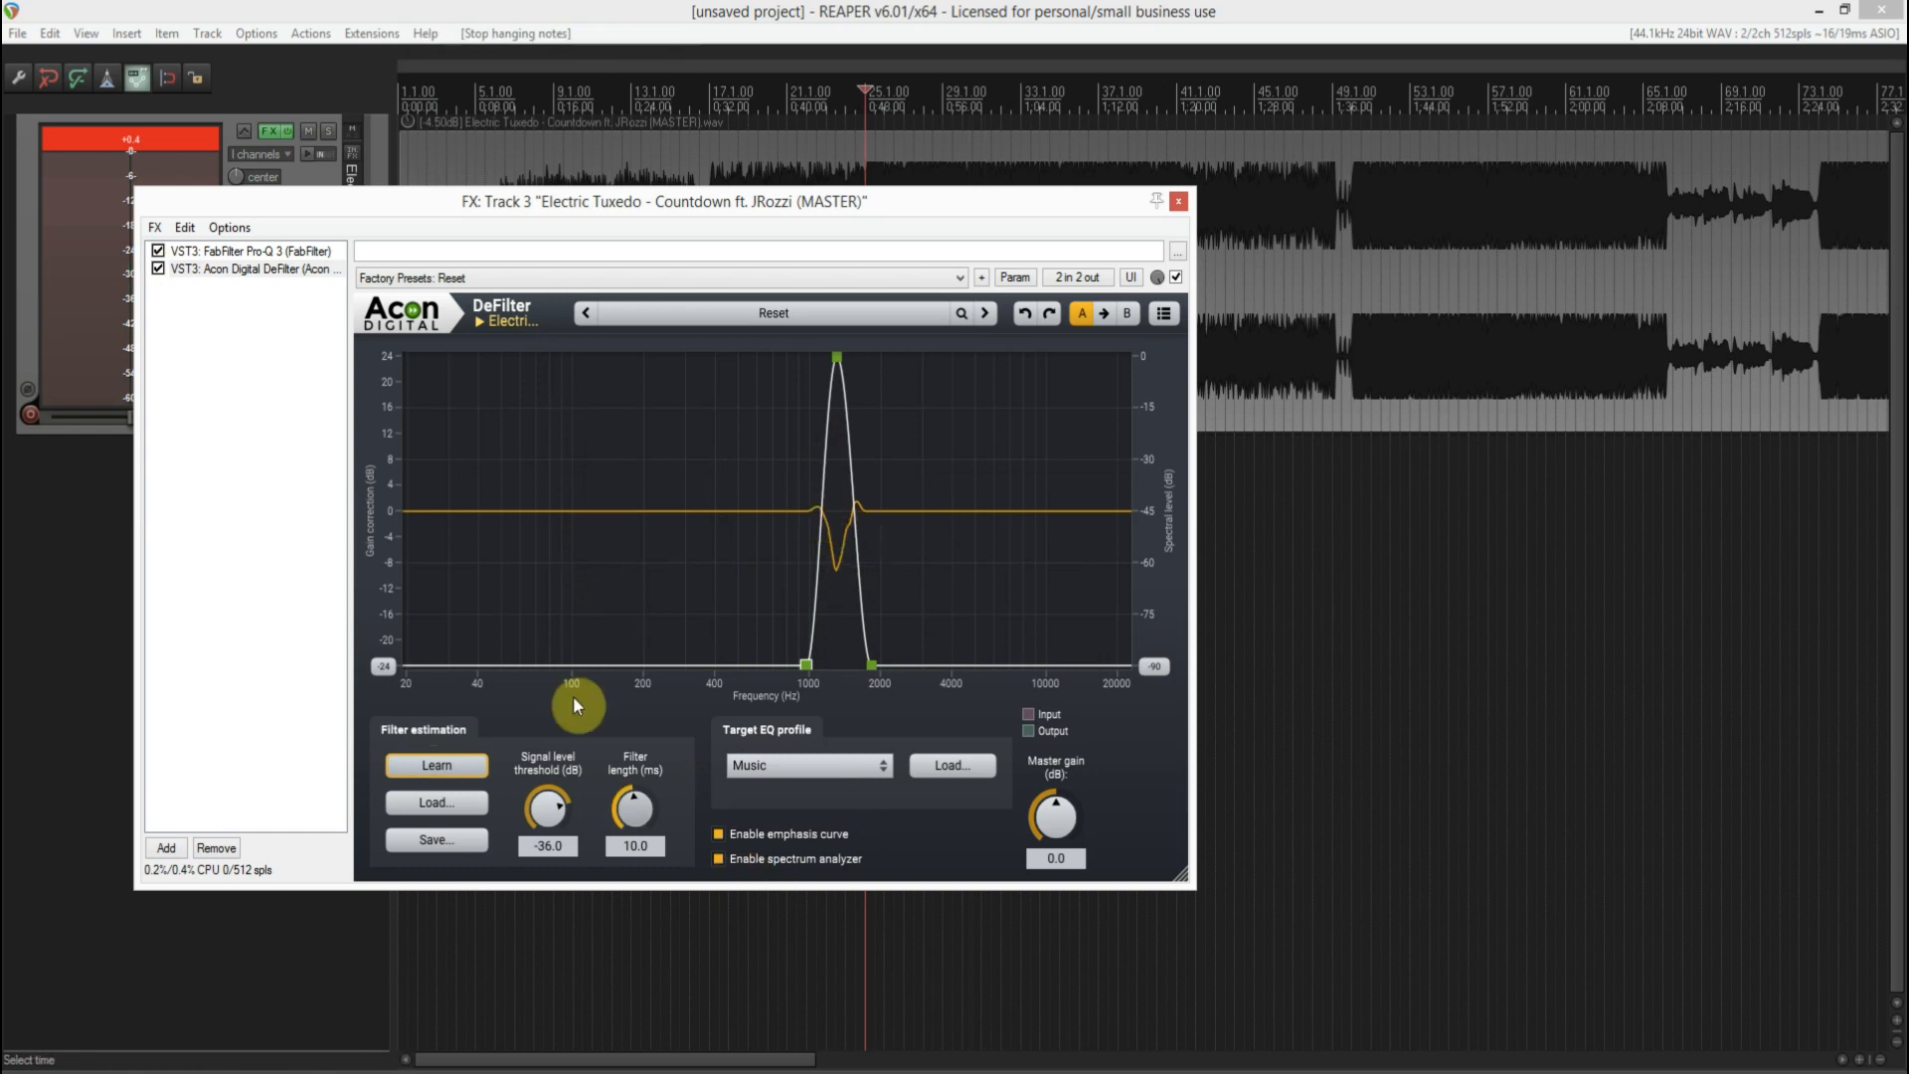
{"action": "key", "text": "space"}
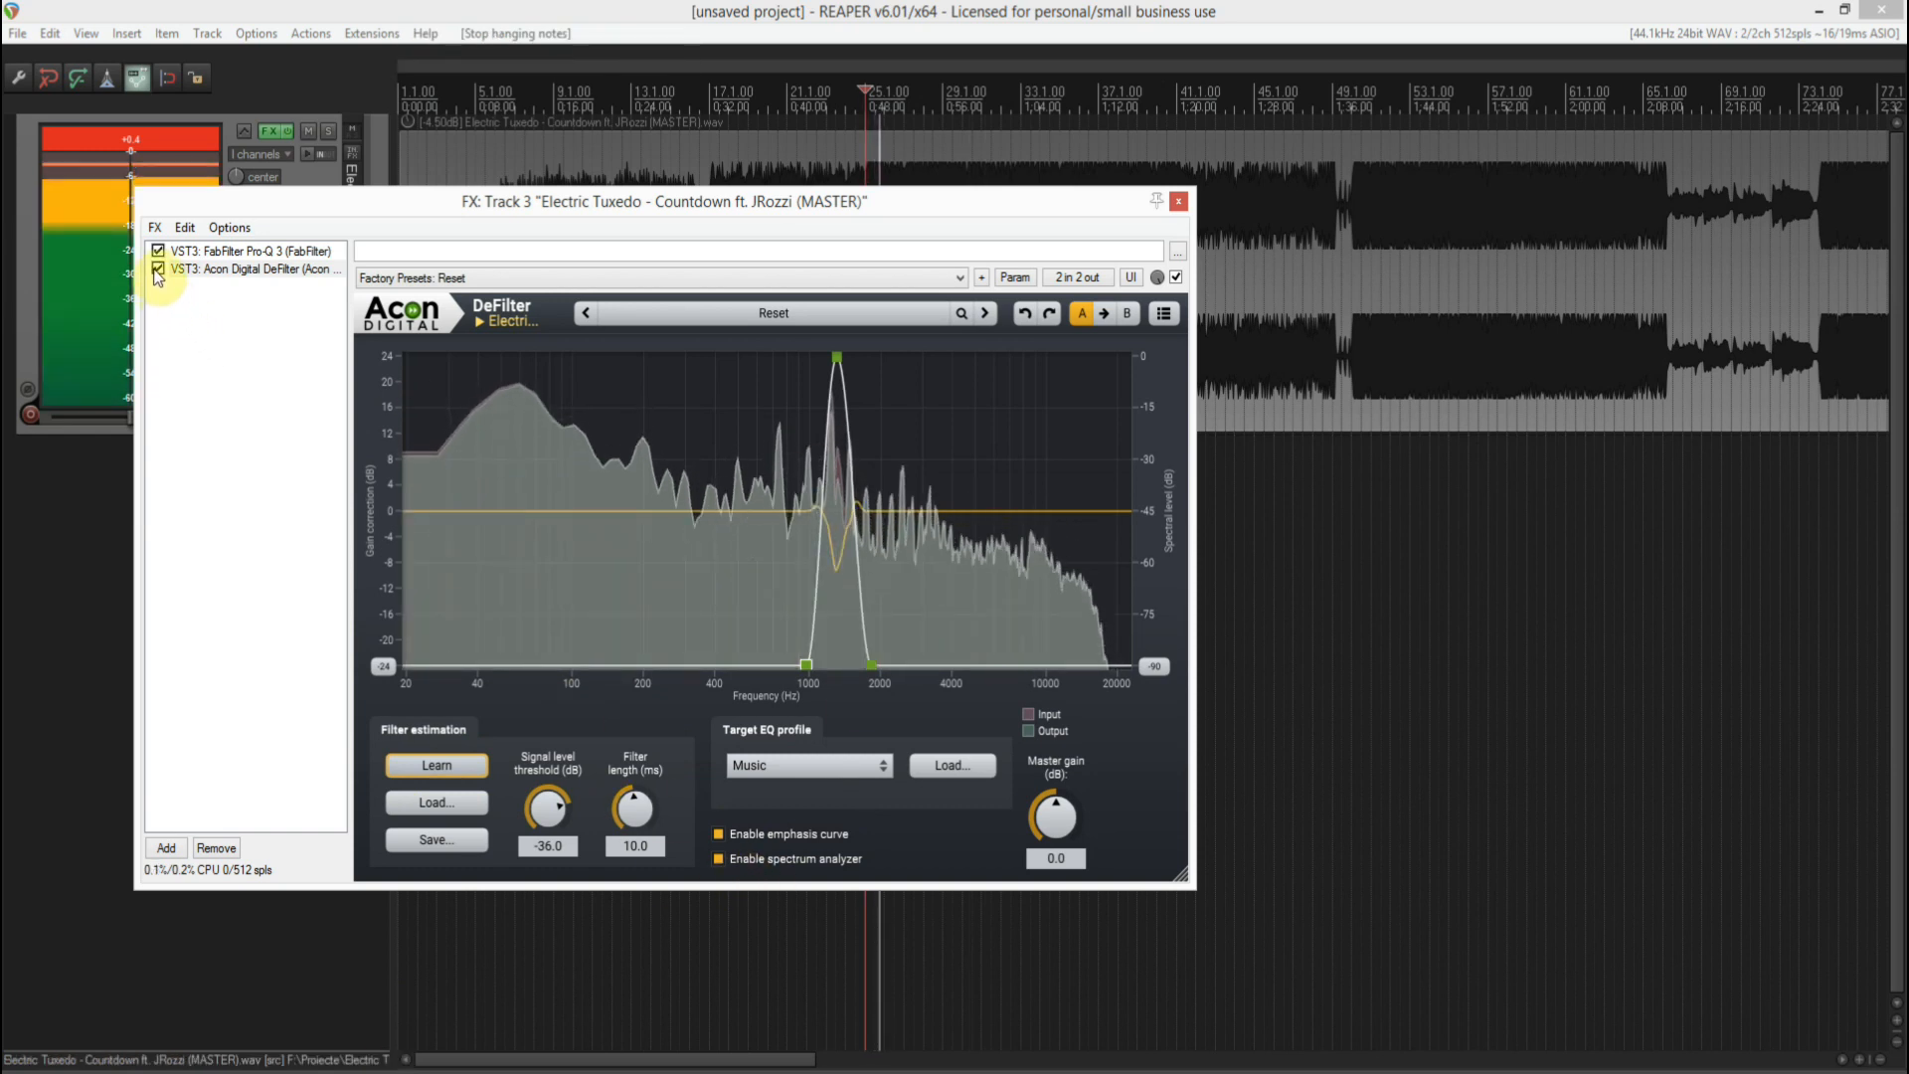
{"action": "left_click", "coordinate": [157, 269]}
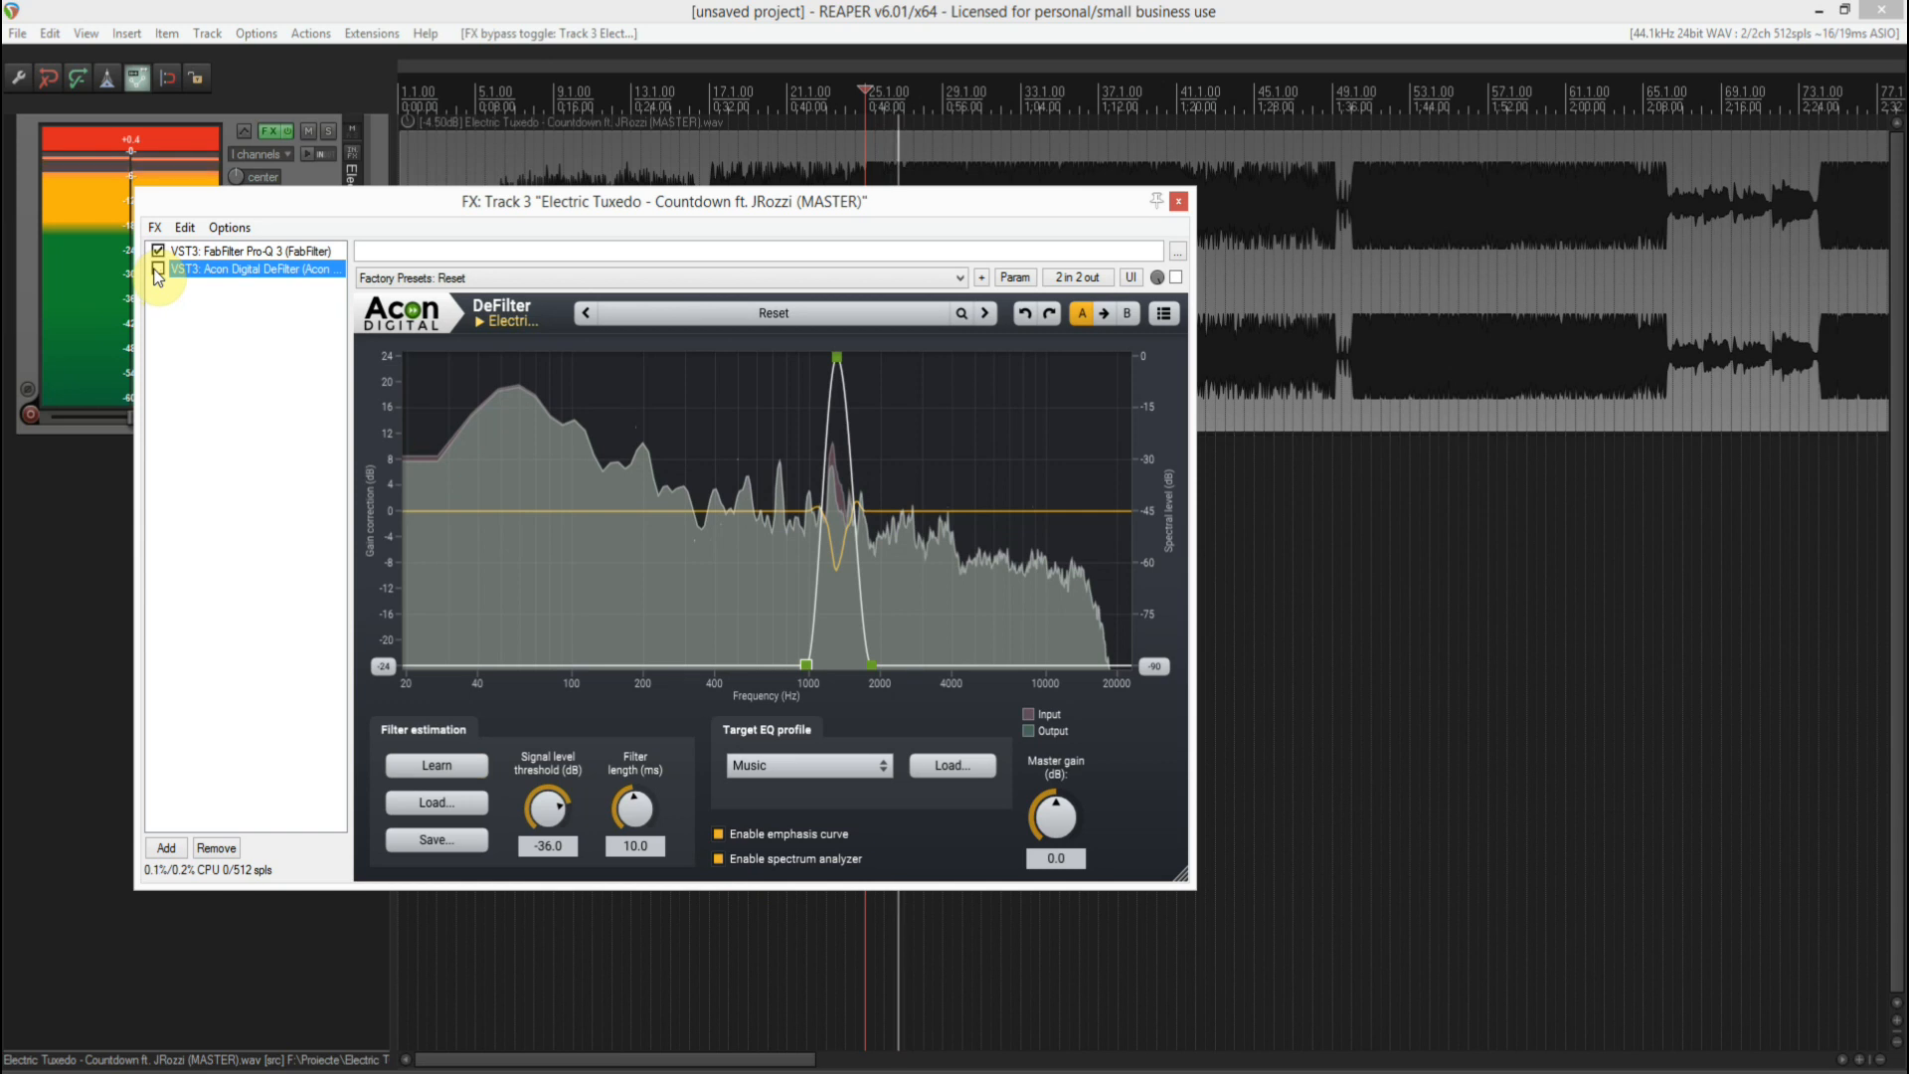
{"action": "left_click", "coordinate": [157, 269]}
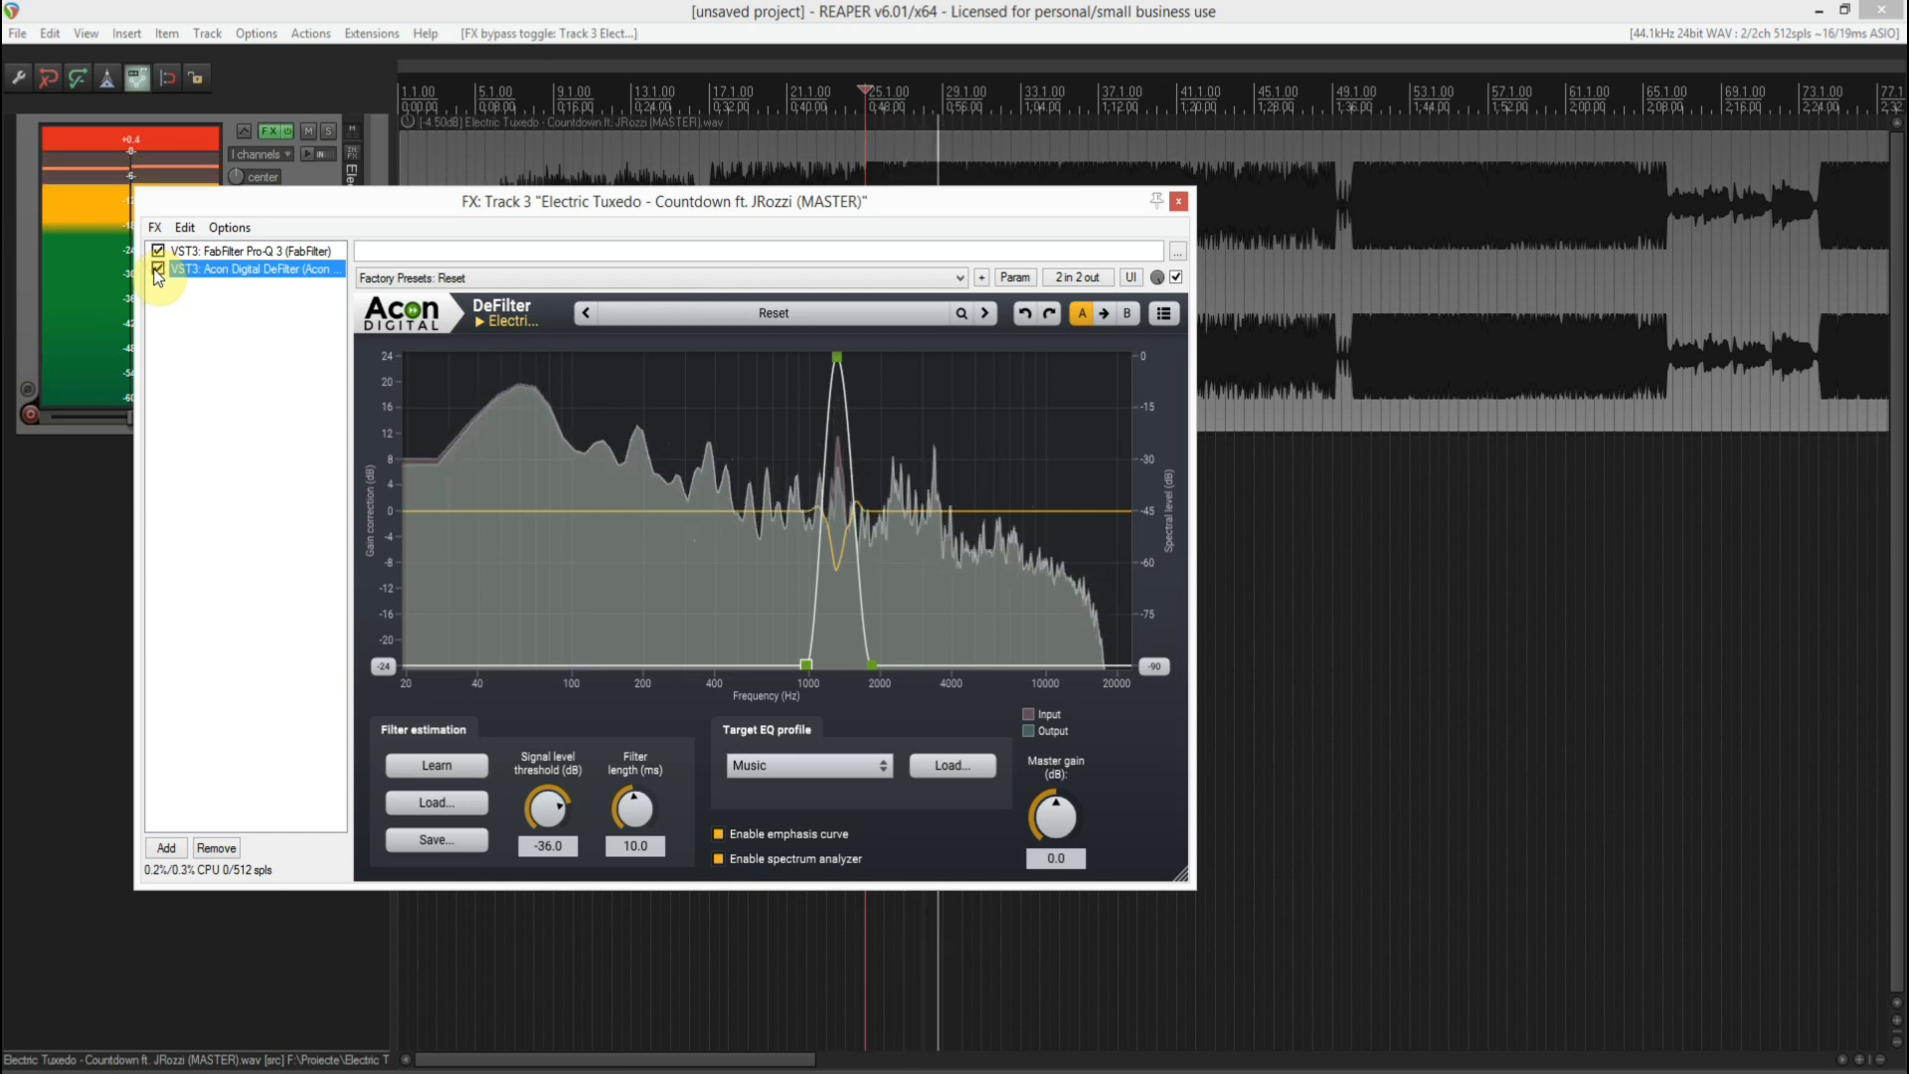
{"action": "left_click", "coordinate": [157, 269]}
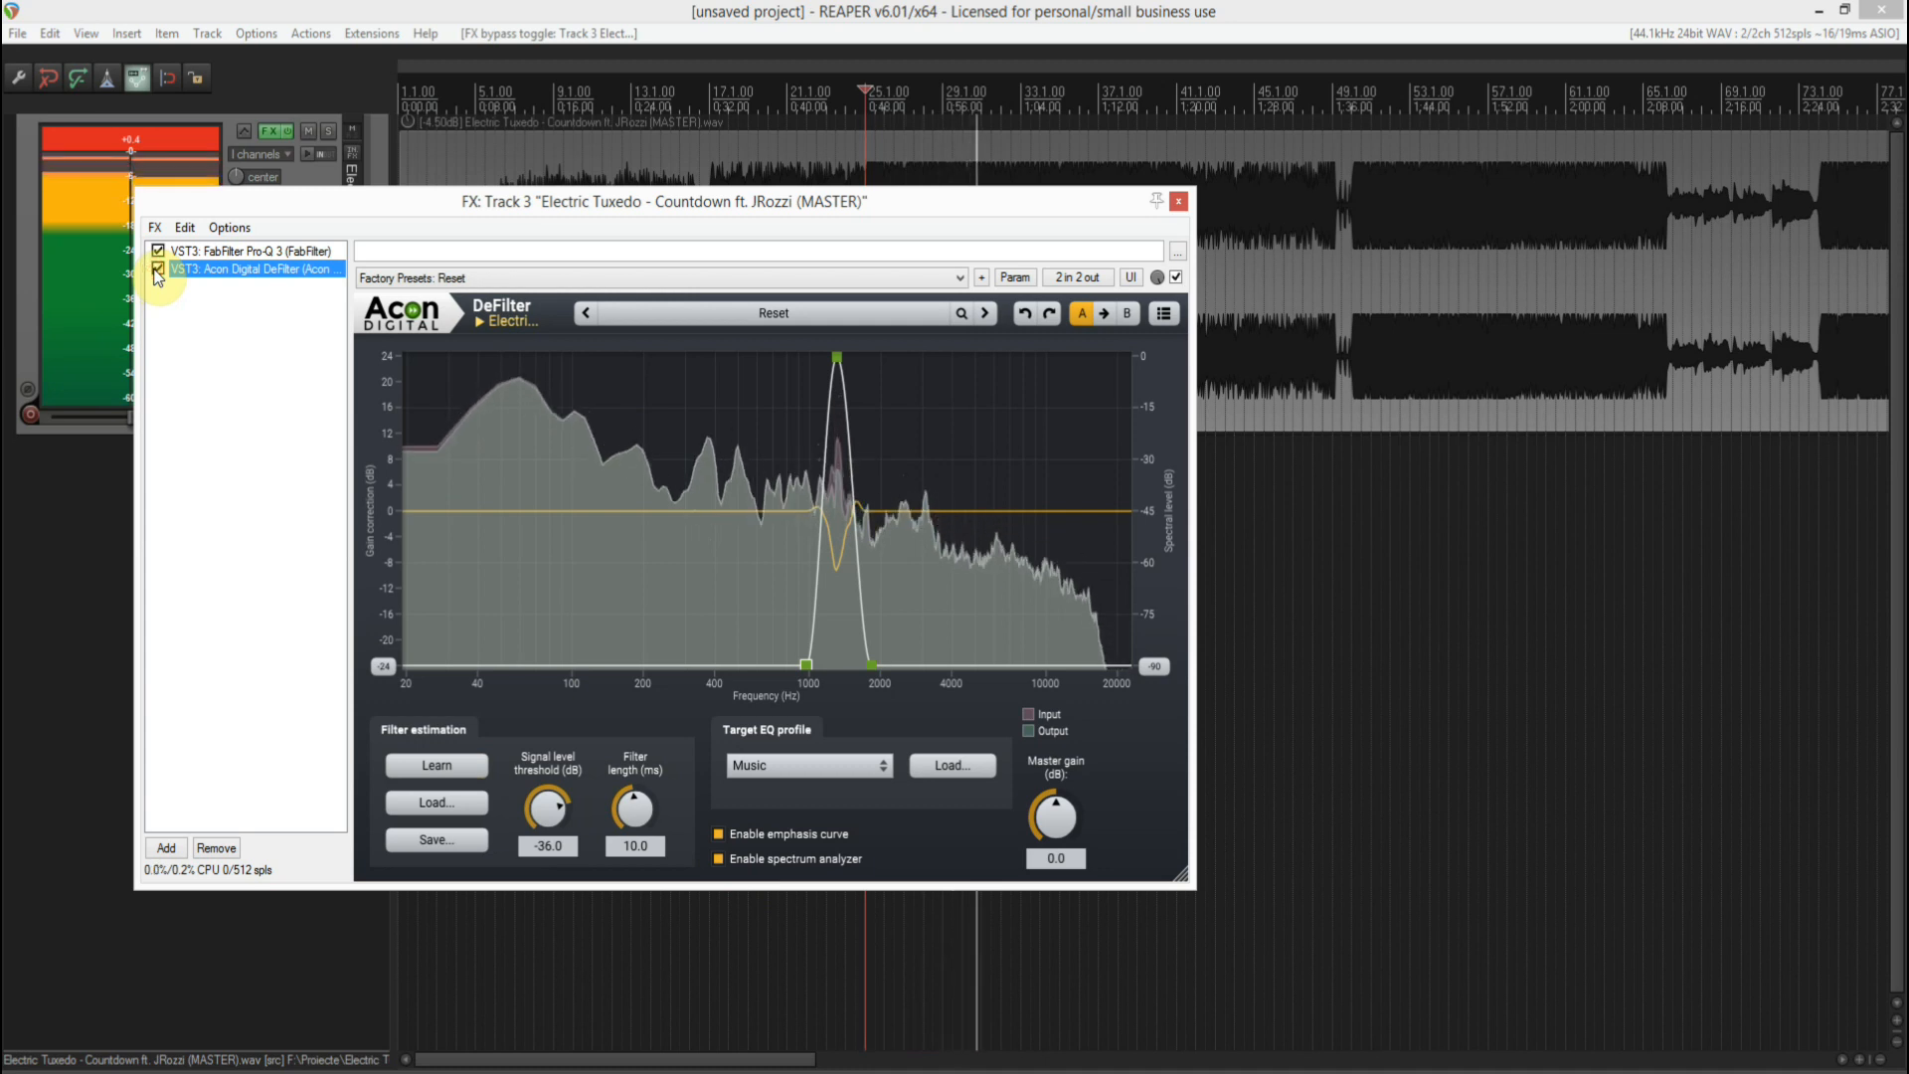
{"action": "key", "text": "space"}
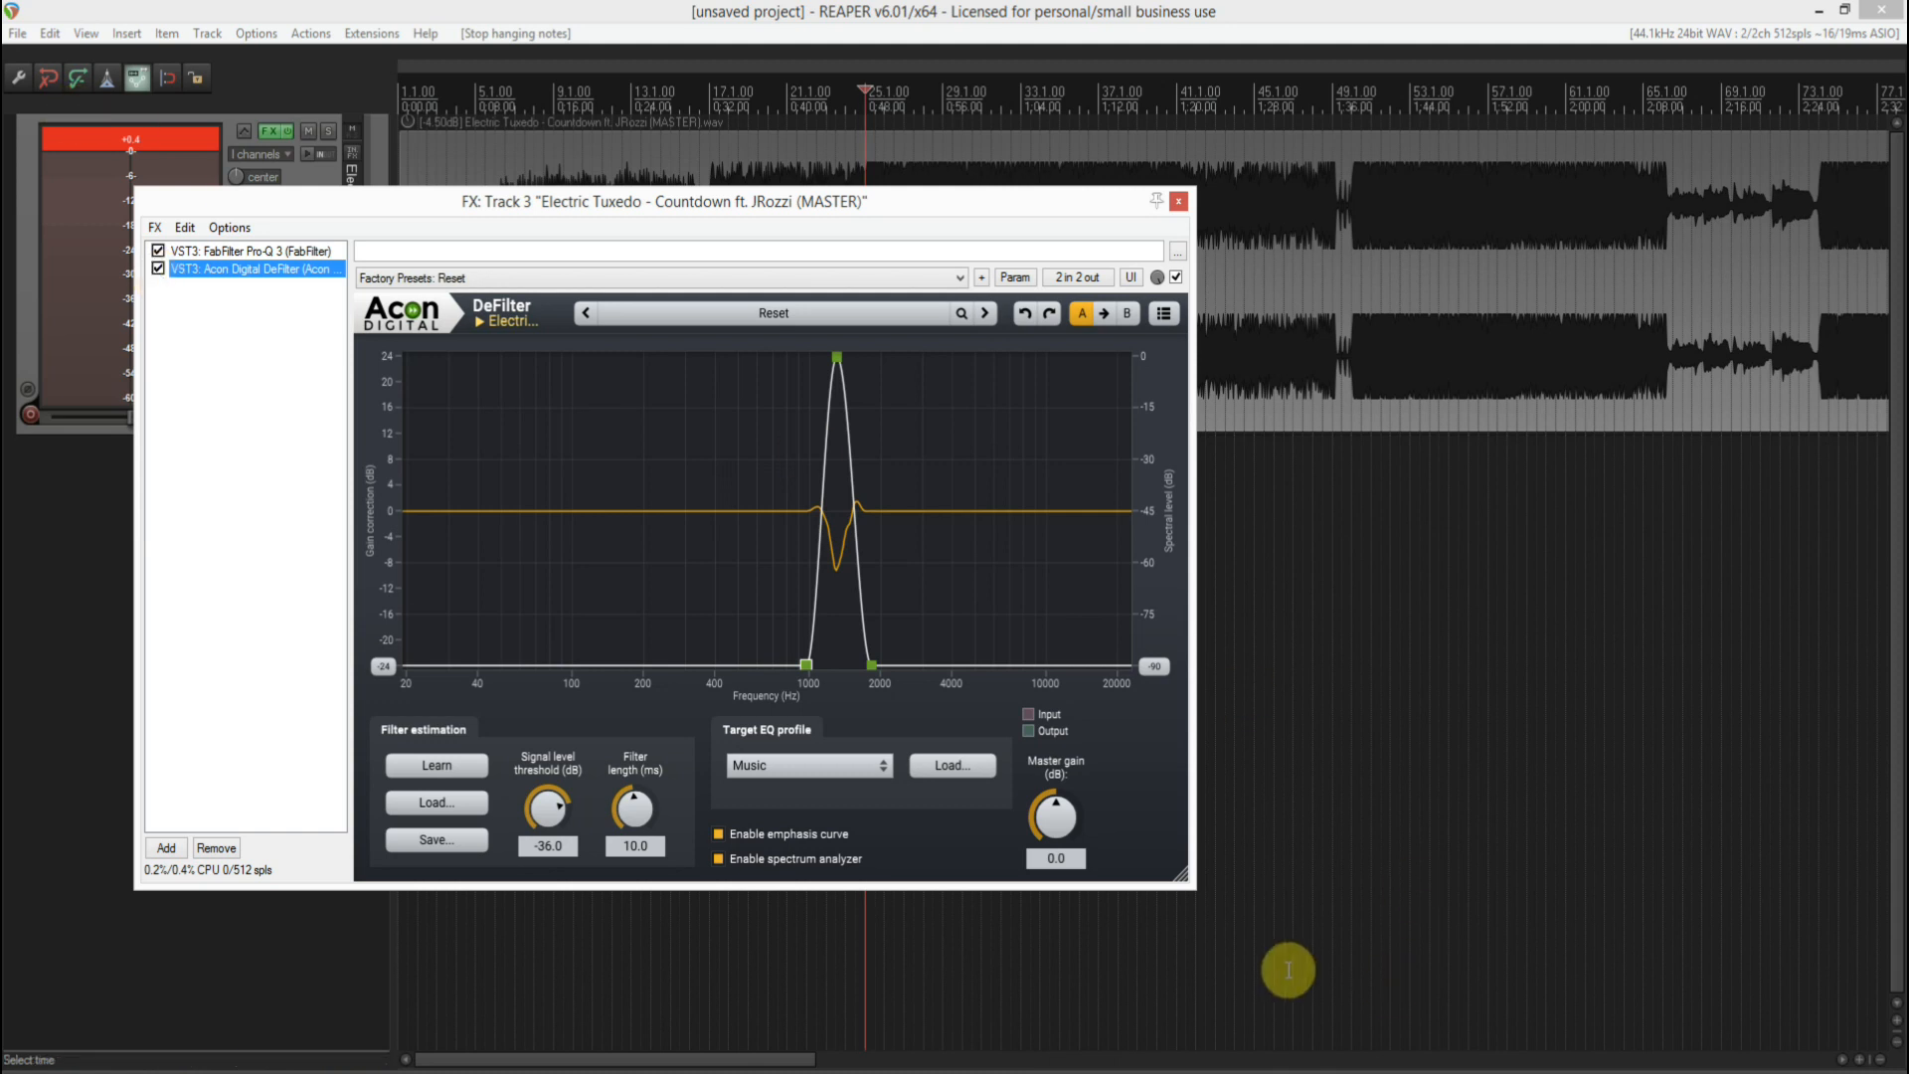
{"action": "left_click", "coordinate": [820, 771]}
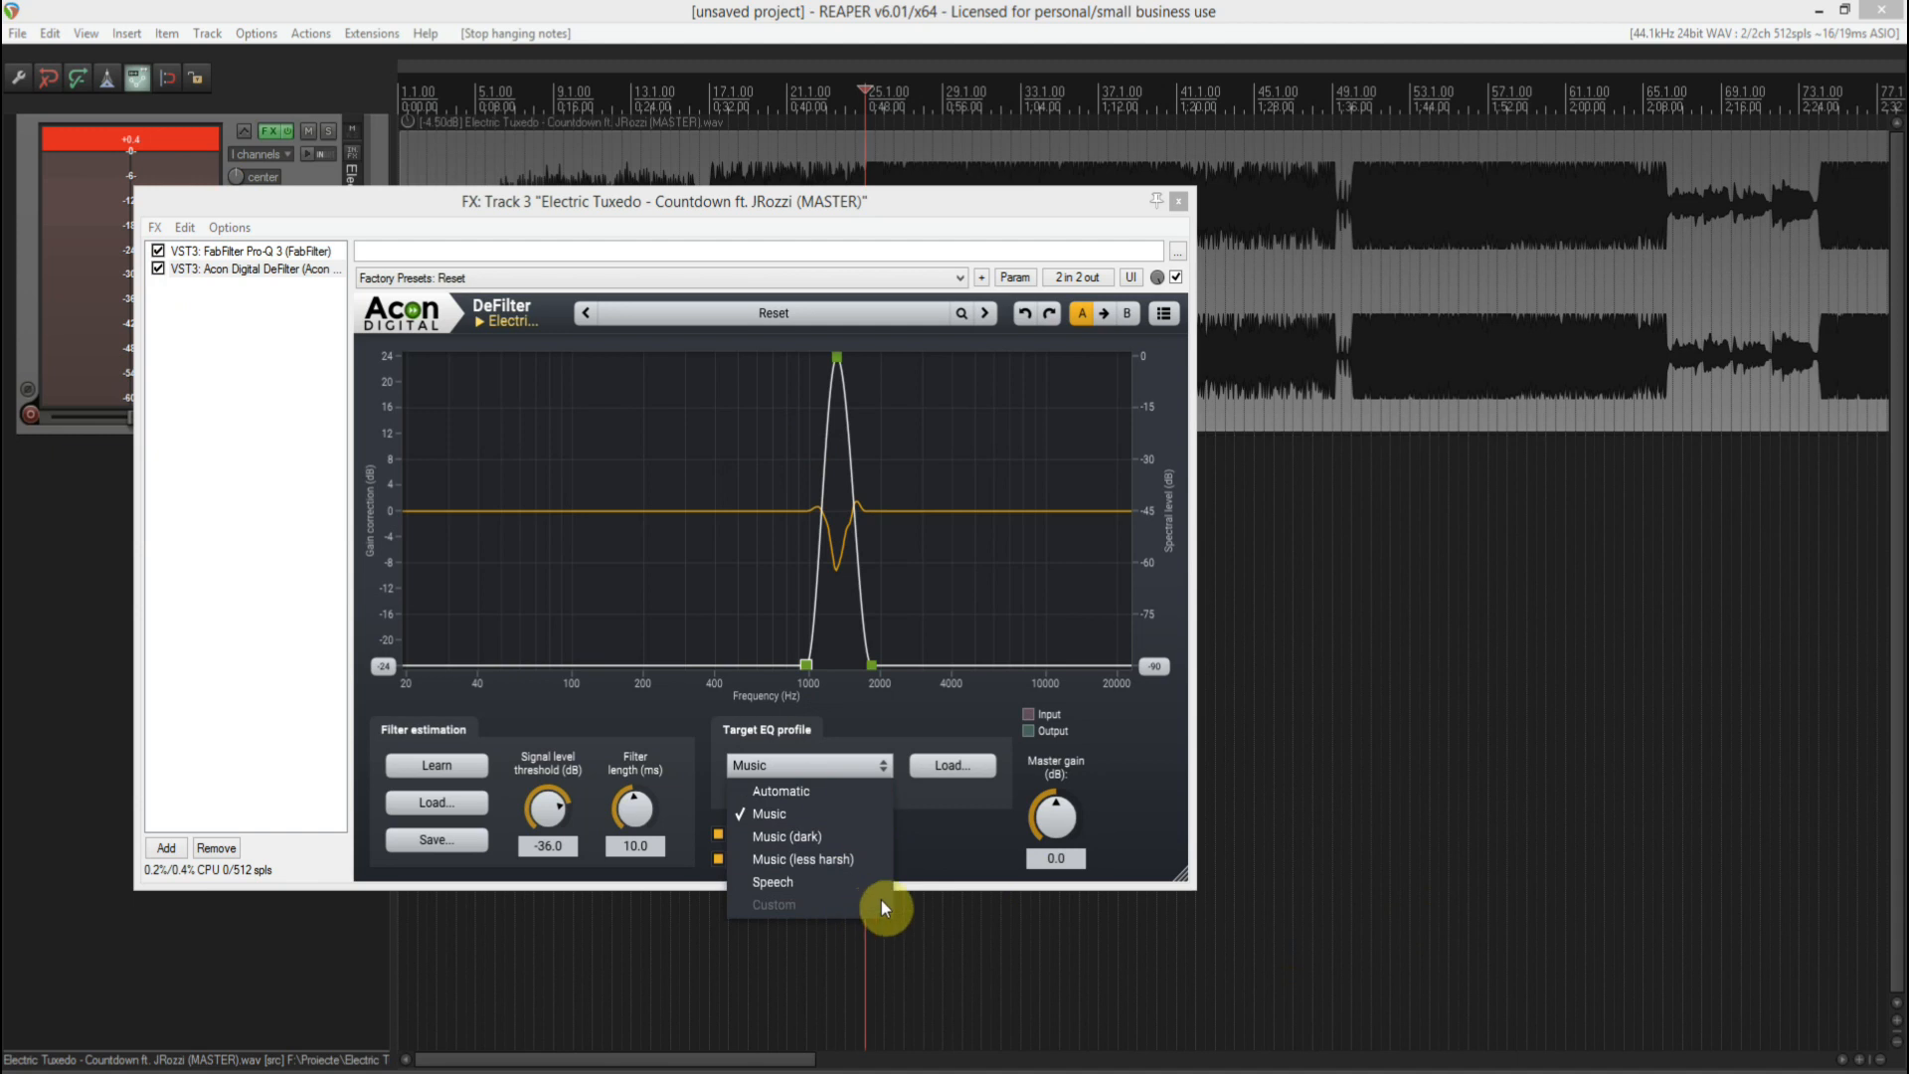
{"action": "left_click", "coordinate": [905, 706]}
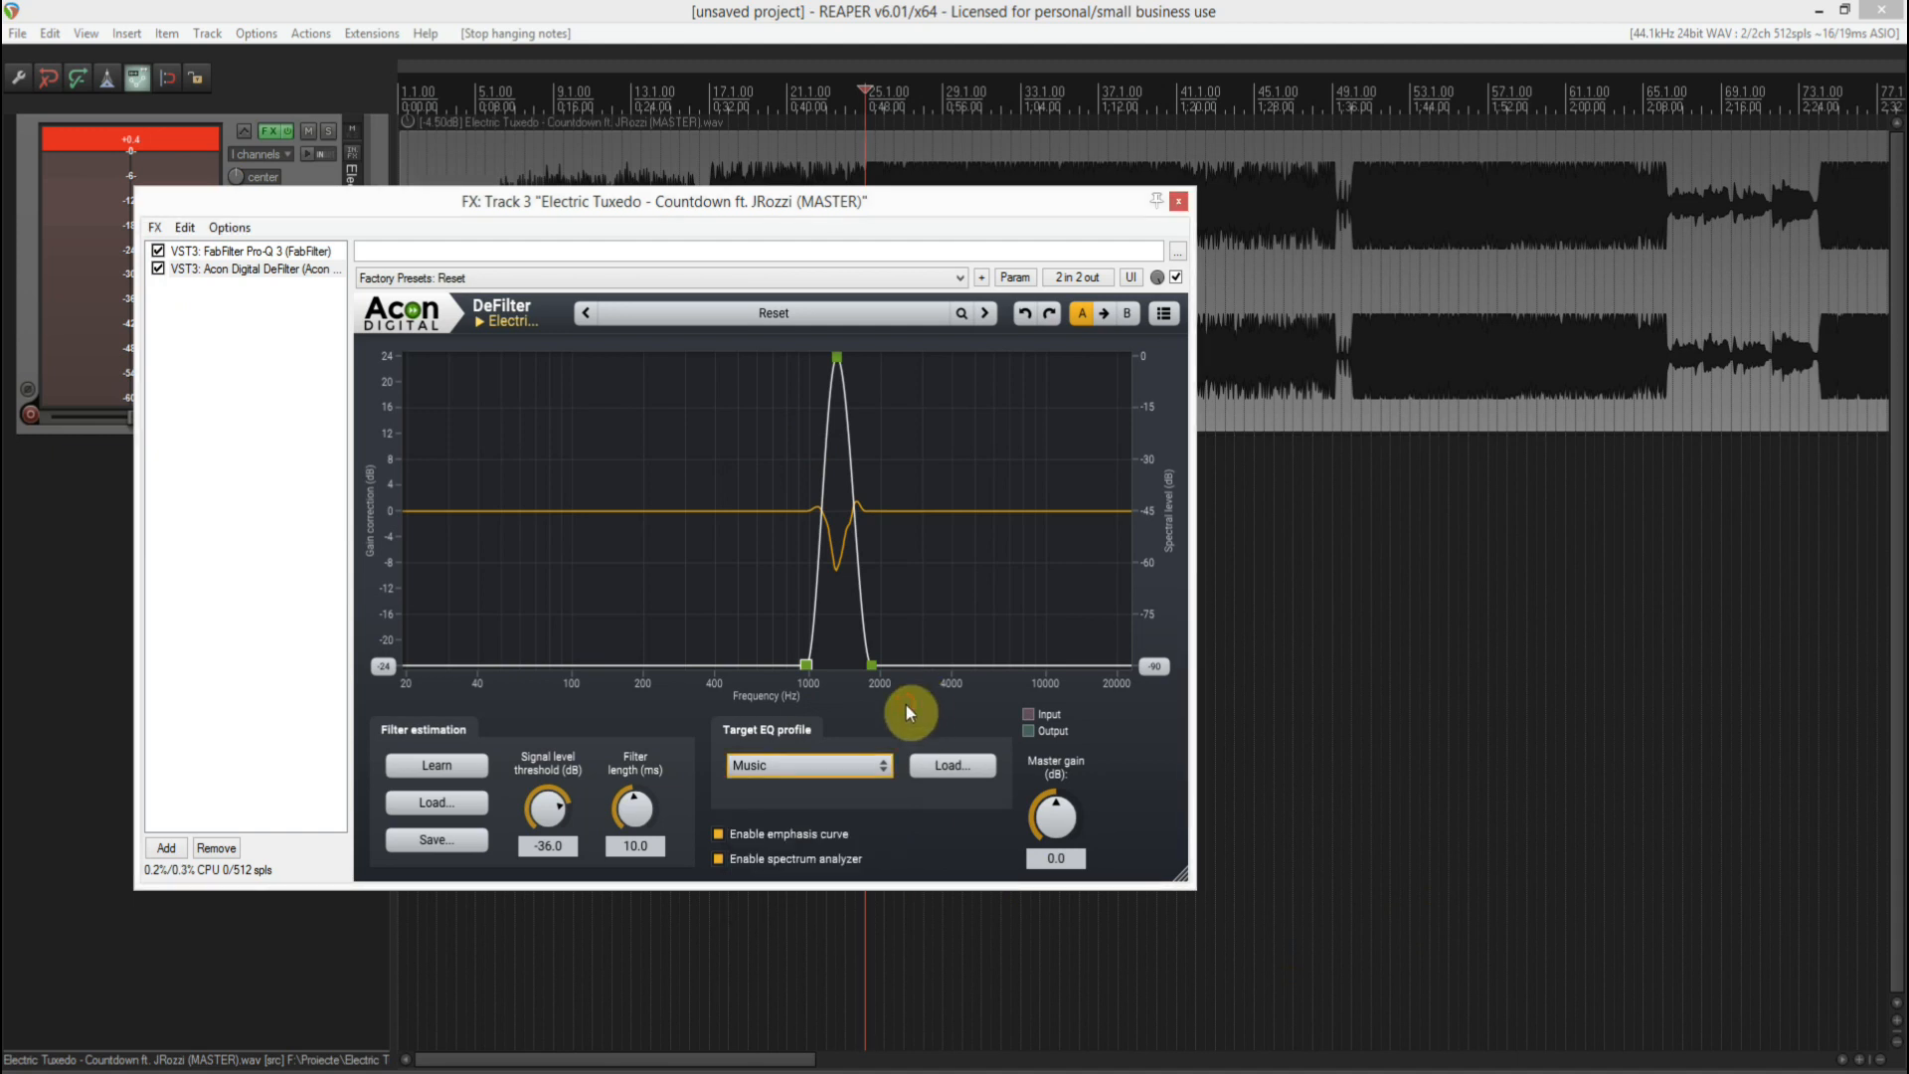